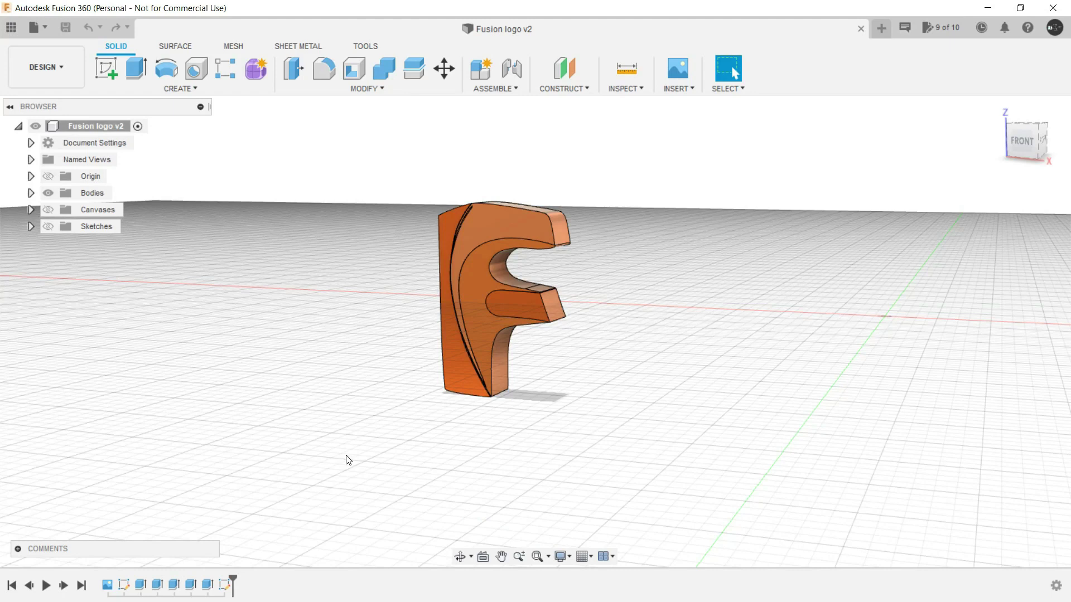
Step: Reveal the Share options for the F logo design from the File menu
click(44, 30)
mouse_move(105, 264)
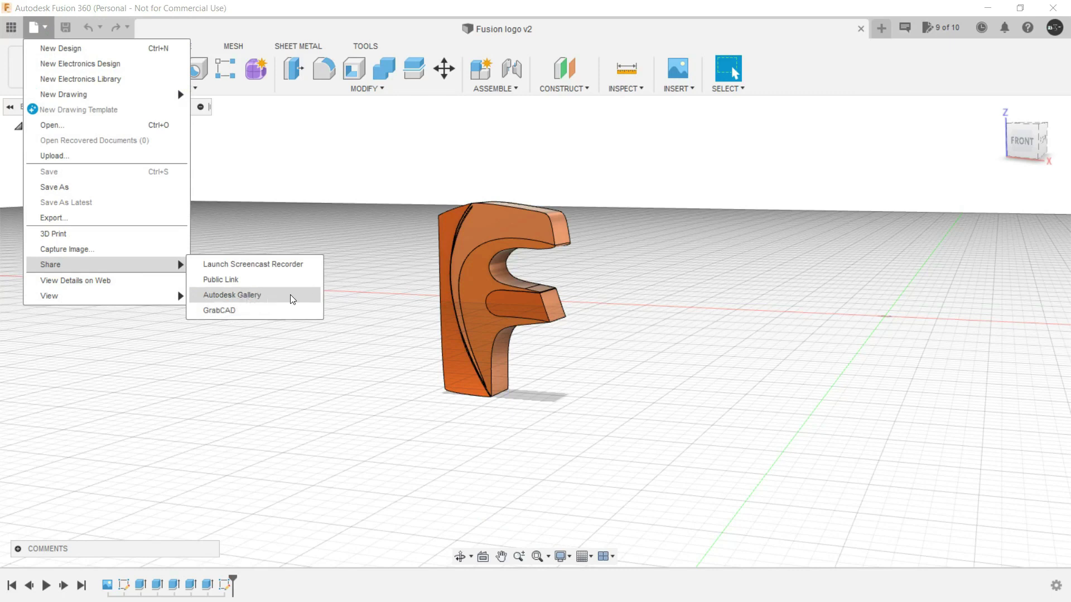
Step: Switch to the browser and browse the Autodesk Gallery home page's featured models
click(364, 288)
key(alt+Tab)
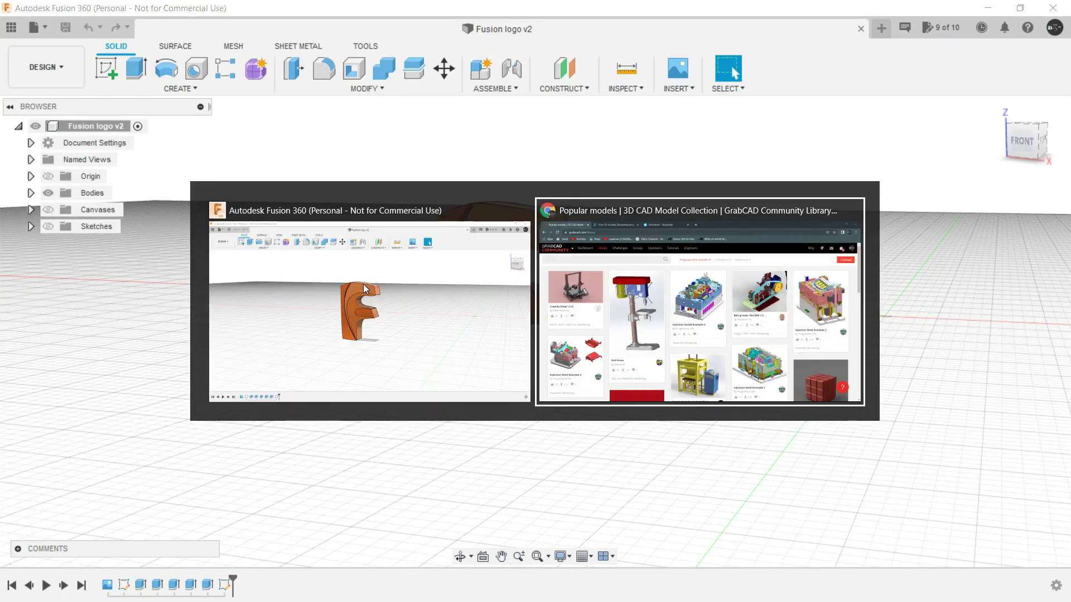
click(238, 11)
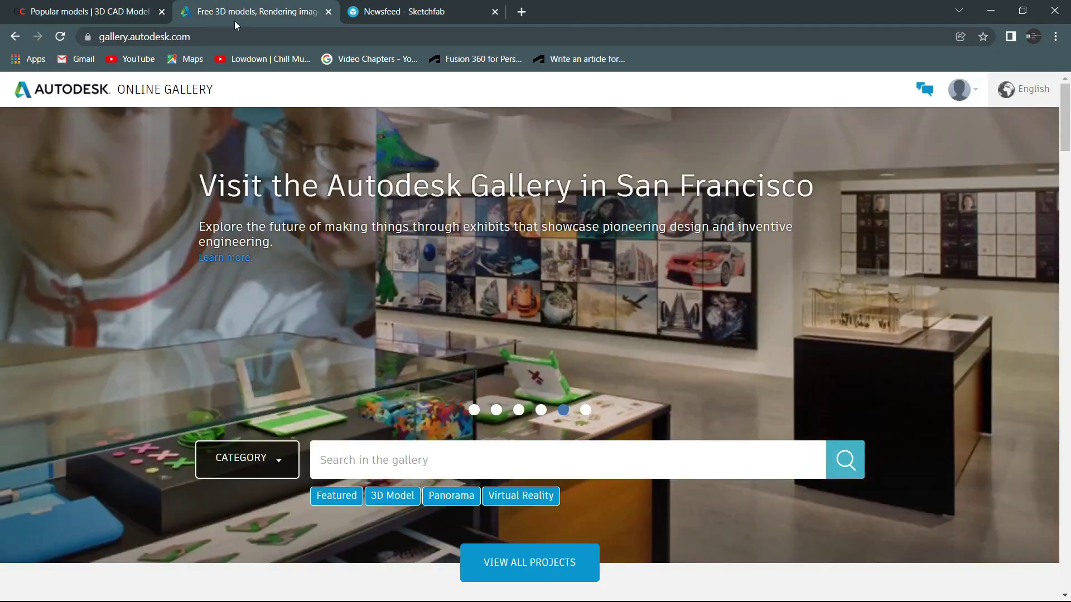
scroll(190, 252, down, 3)
scroll(184, 269, down, 3)
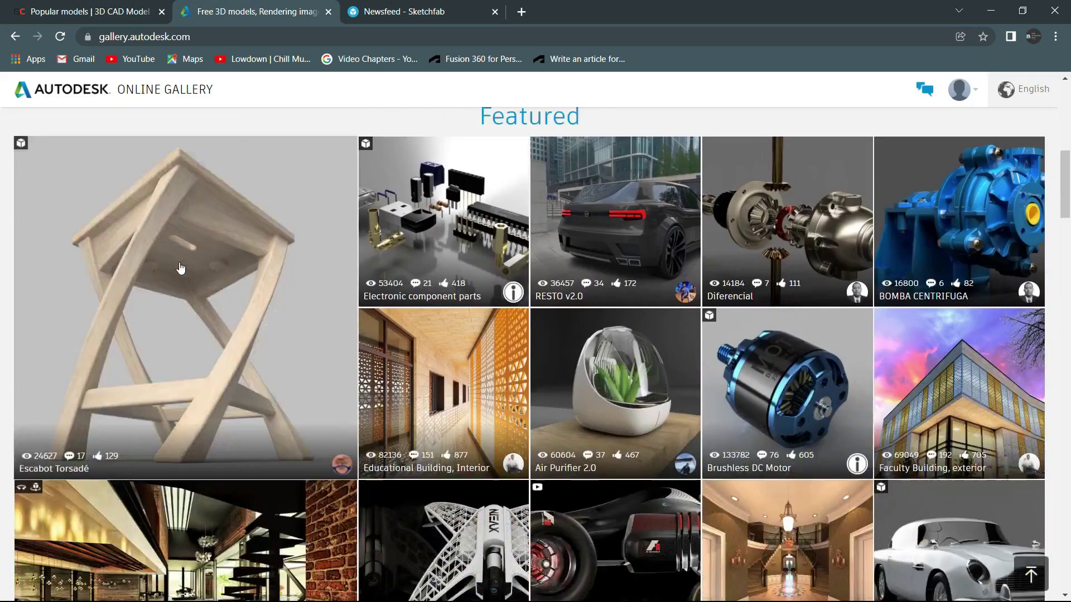
scroll(481, 287, down, 2)
scroll(620, 251, down, 4)
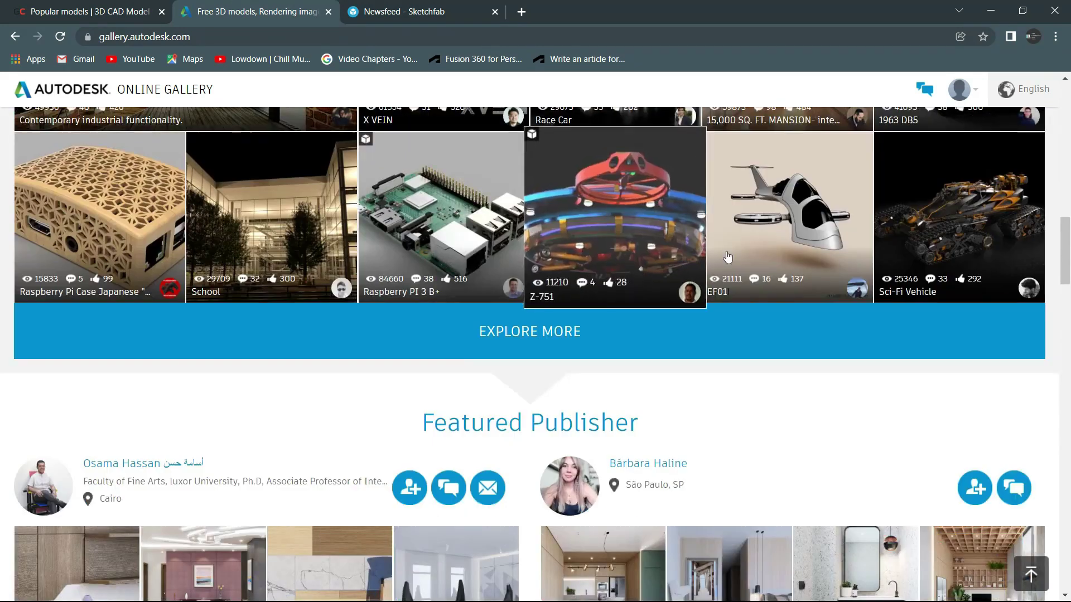
scroll(635, 263, up, 4)
scroll(636, 262, up, 1)
scroll(636, 263, up, 3)
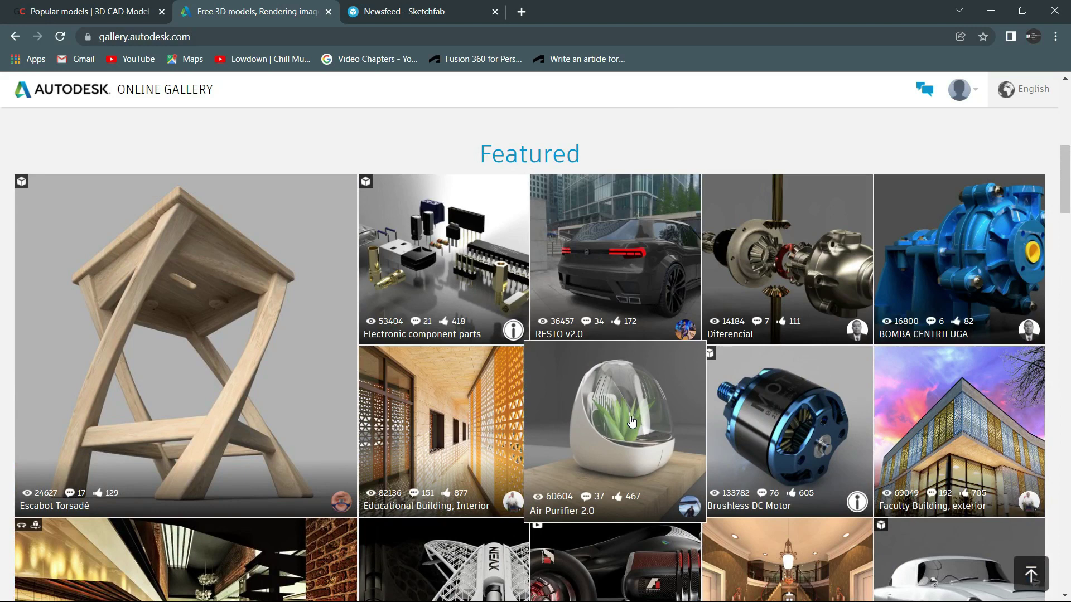
scroll(632, 422, down, 4)
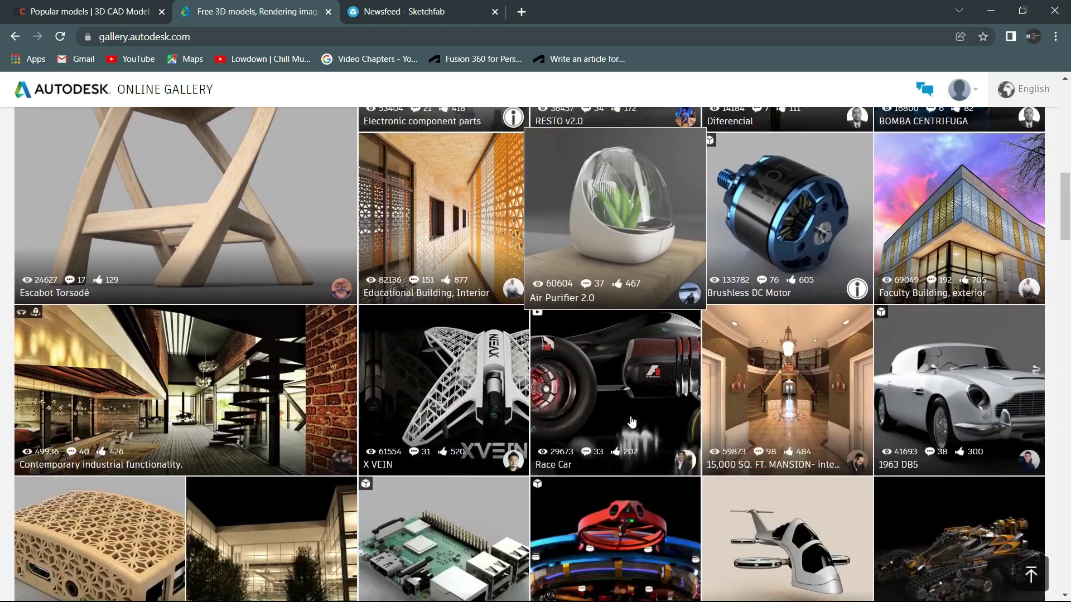
scroll(632, 423, down, 2)
scroll(628, 421, down, 4)
scroll(628, 421, down, 4)
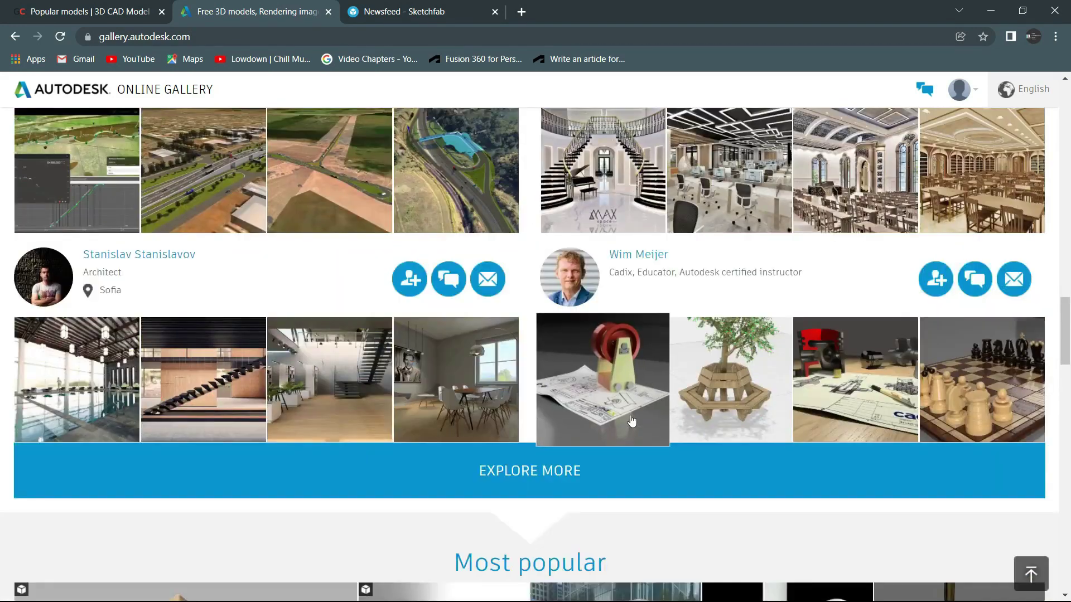
scroll(631, 418, up, 4)
scroll(635, 417, up, 4)
scroll(633, 416, up, 4)
scroll(632, 414, up, 4)
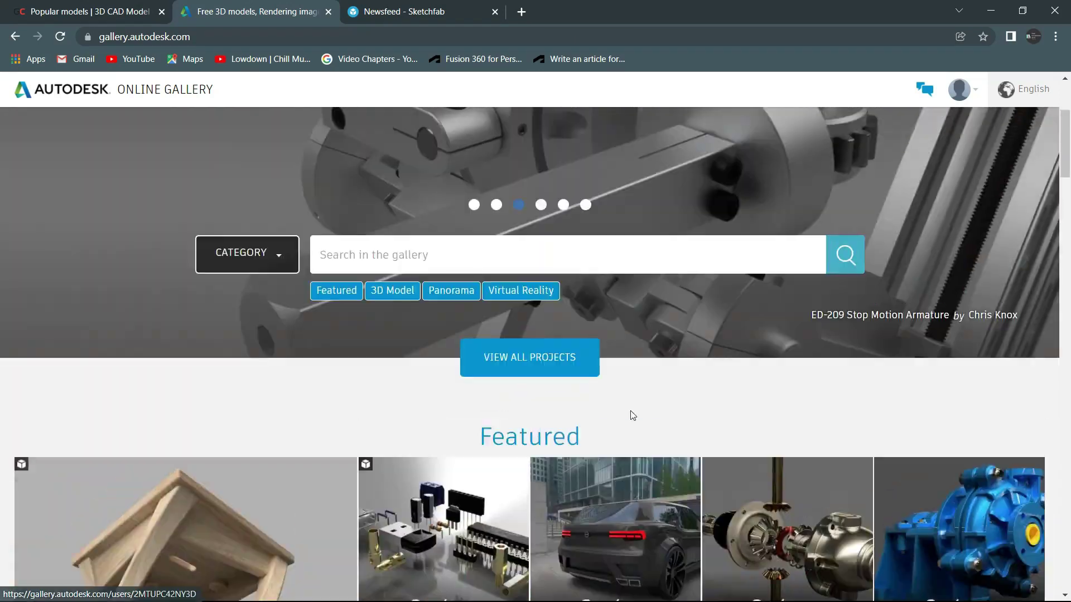
scroll(630, 411, up, 2)
scroll(598, 293, down, 4)
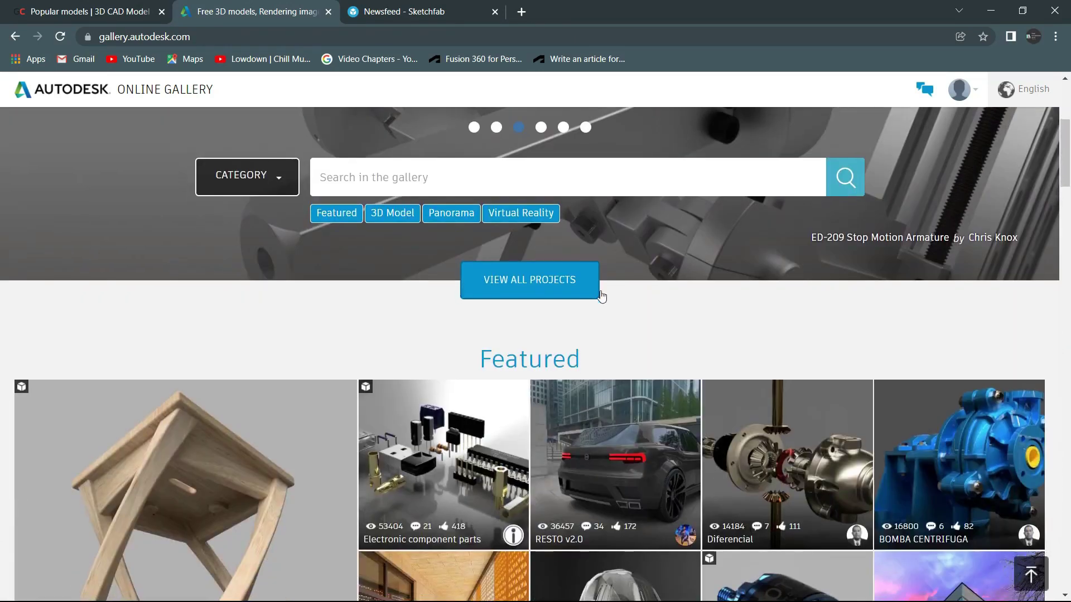
scroll(599, 294, down, 3)
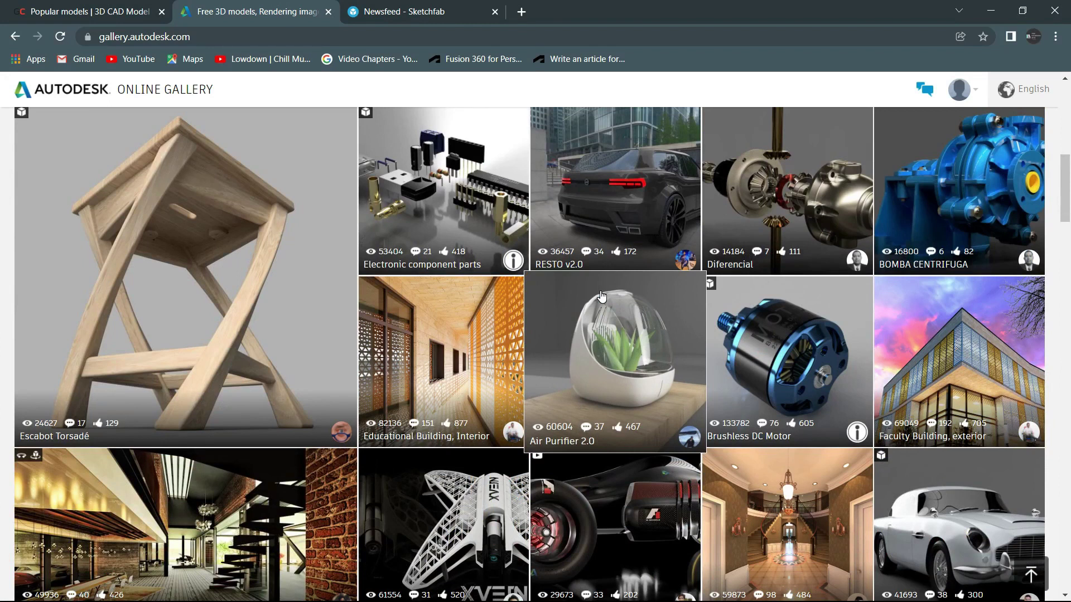
scroll(600, 295, up, 3)
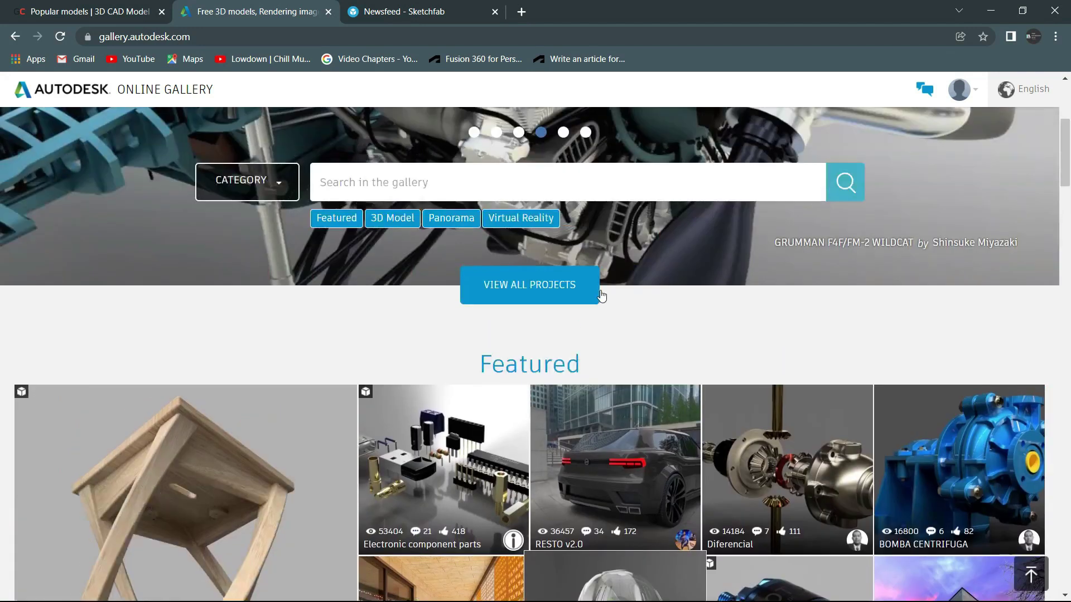
scroll(600, 292, up, 3)
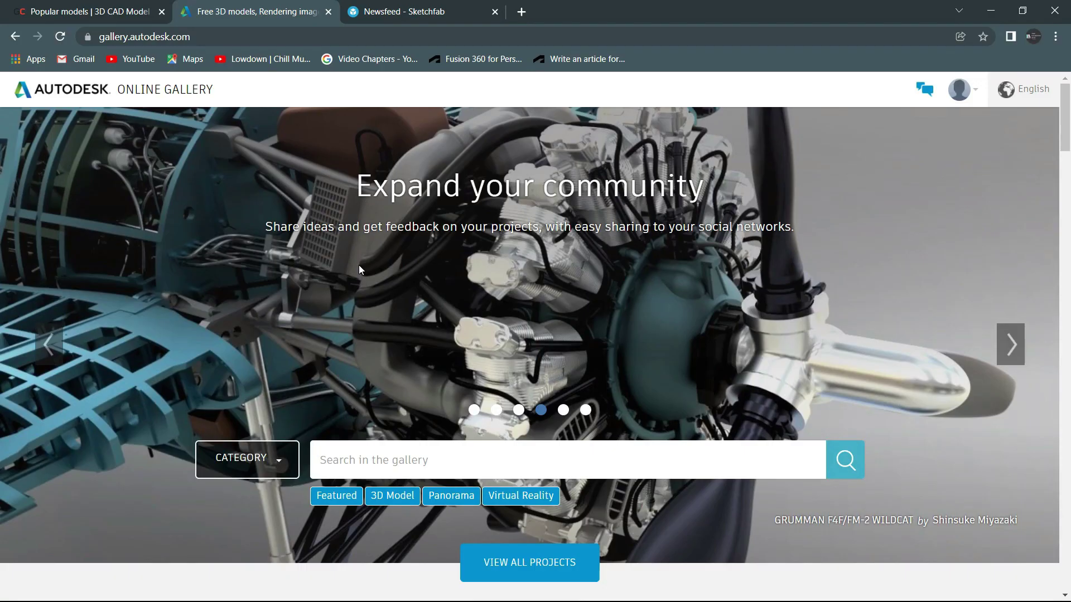
Step: Return to Fusion 360 and orbit the F model to a better angle for sharing
key(alt+Tab)
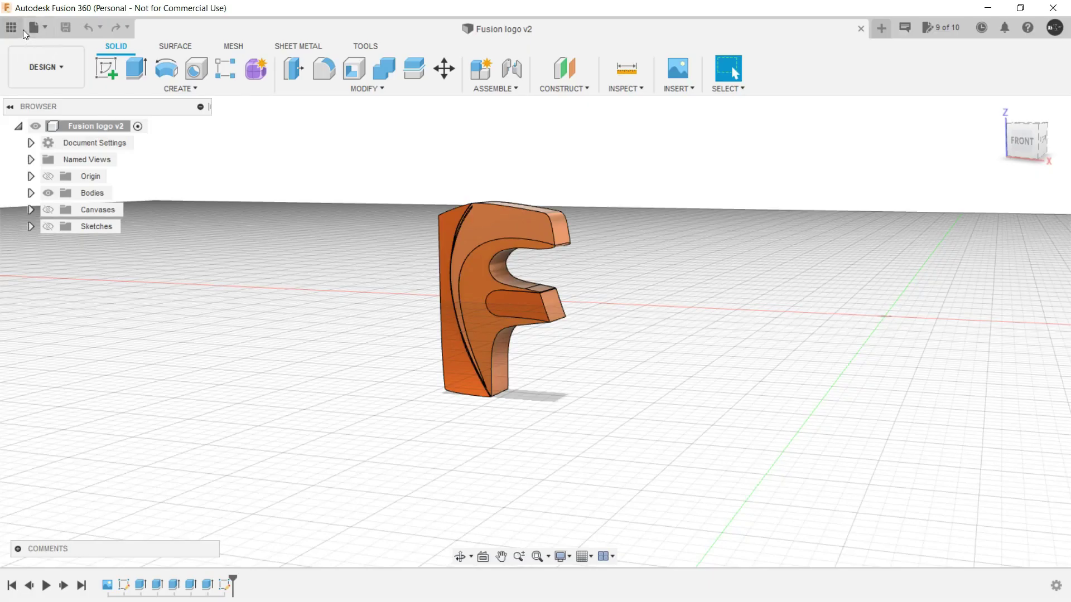
click(35, 31)
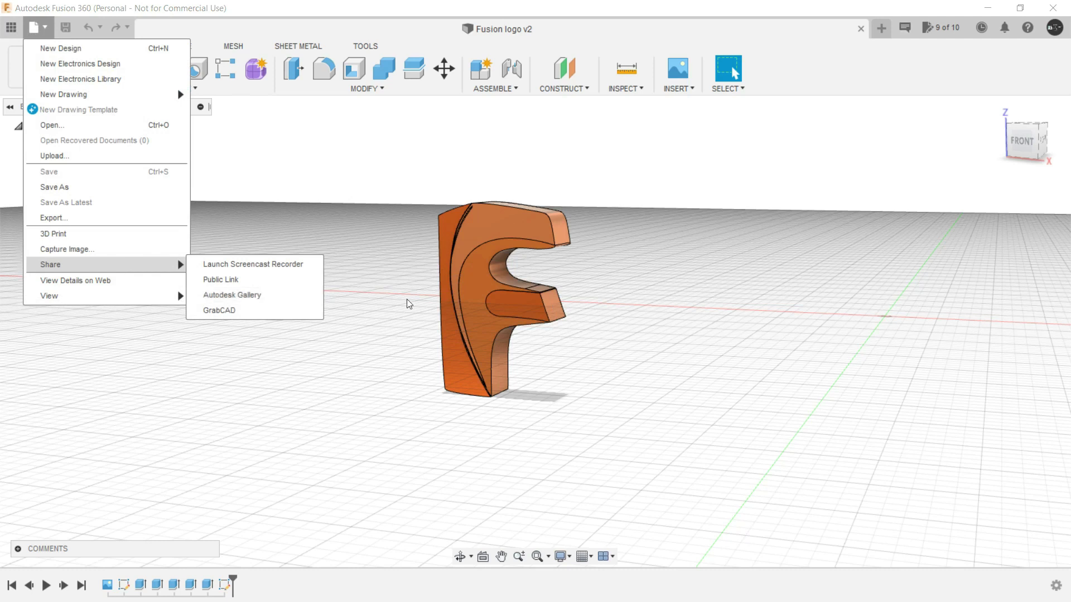
click(376, 347)
mouse_move(388, 354)
mouse_down()
mouse_move(374, 354)
mouse_move(394, 342)
mouse_move(378, 331)
mouse_up()
Step: Start sharing the design to Autodesk Gallery via File > Share
click(34, 30)
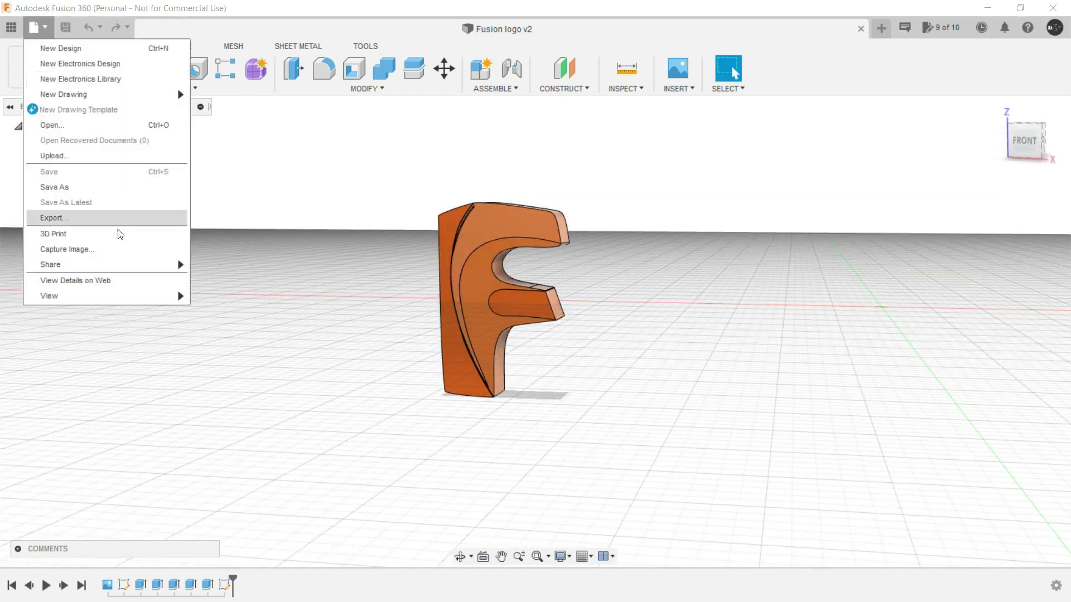
mouse_move(232, 295)
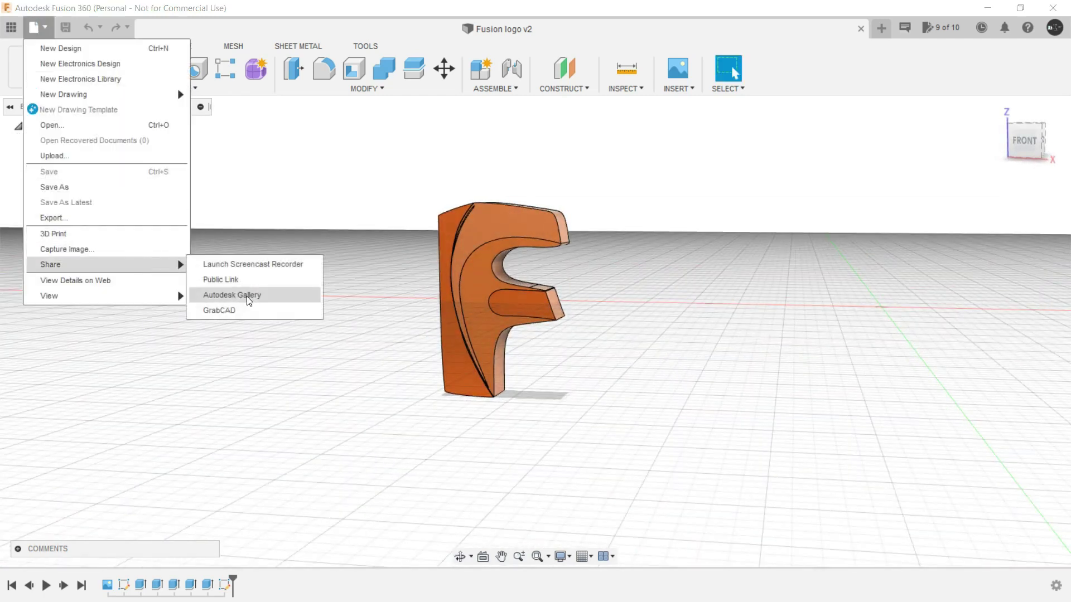
click(247, 296)
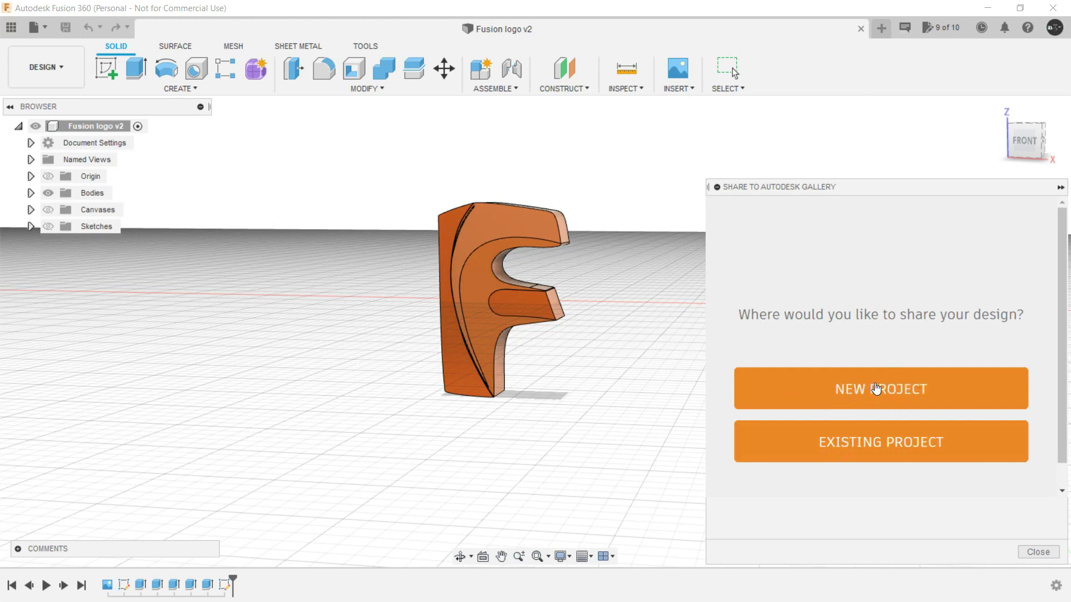
Step: Start a new Gallery project, fix the title and enter the description 'Created in Fusion 360'
click(876, 387)
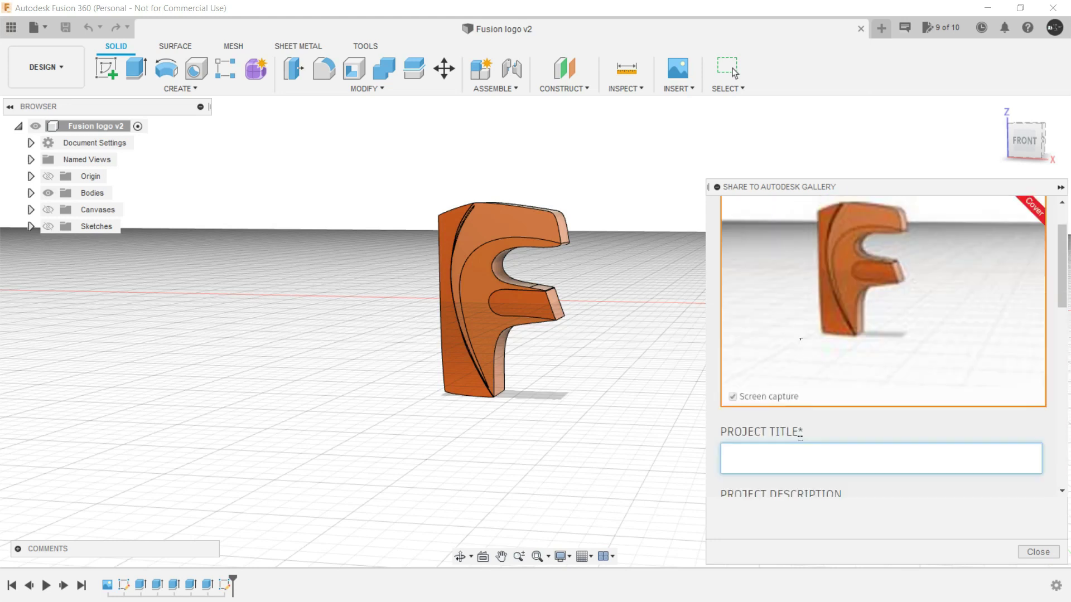
scroll(795, 337, up, 2)
scroll(795, 337, down, 2)
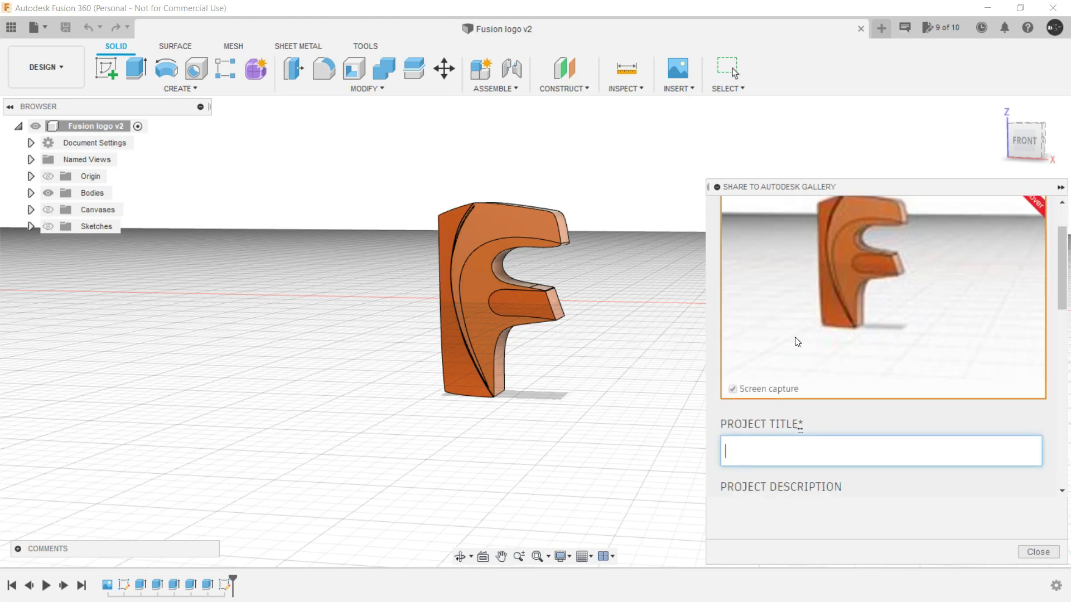
scroll(795, 342, up, 2)
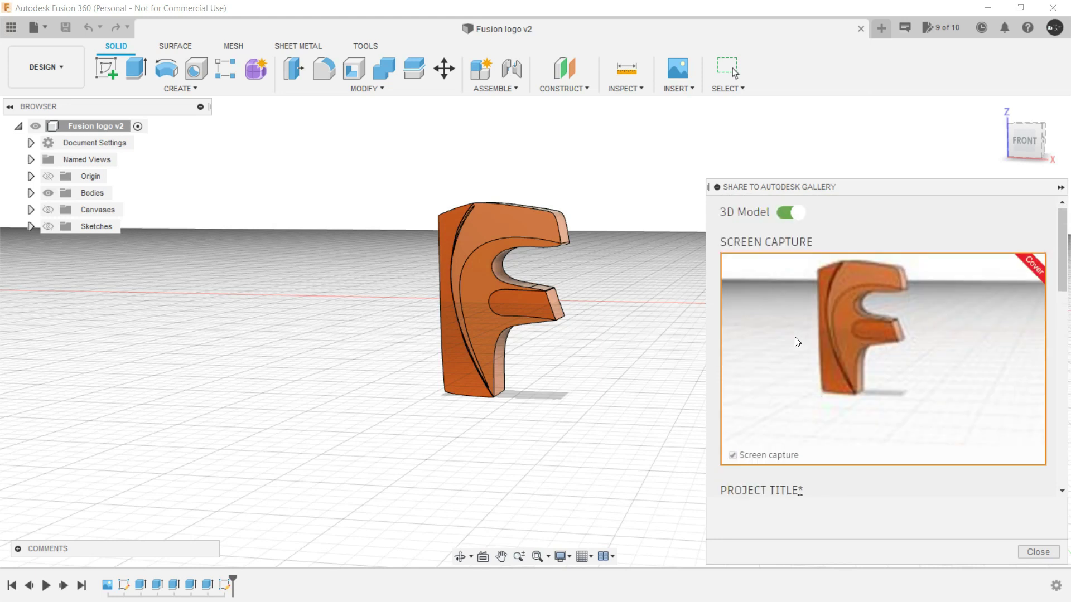
scroll(875, 365, down, 2)
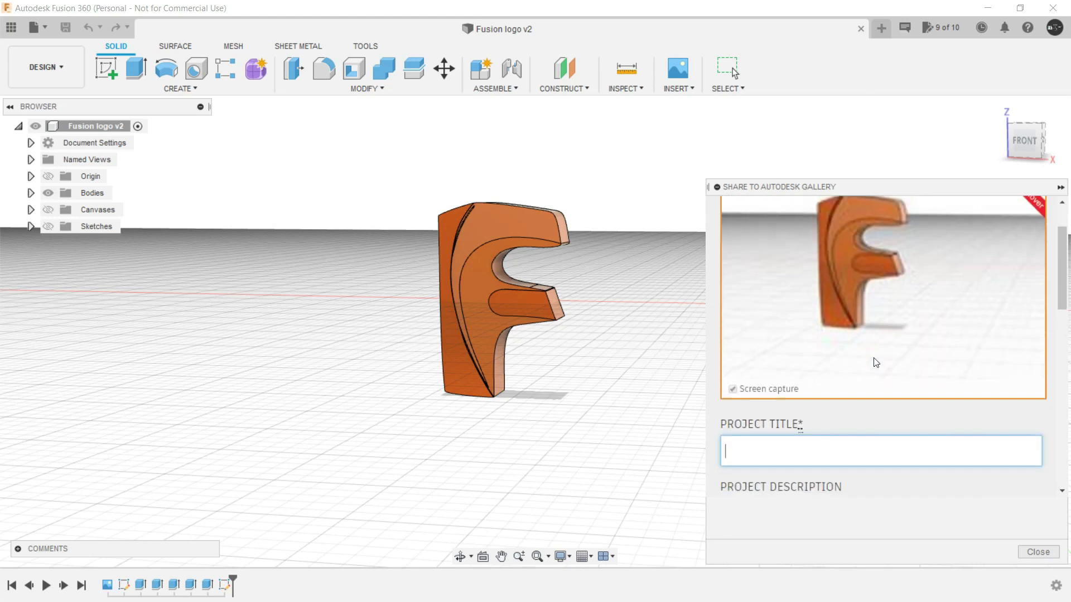
scroll(873, 362, up, 2)
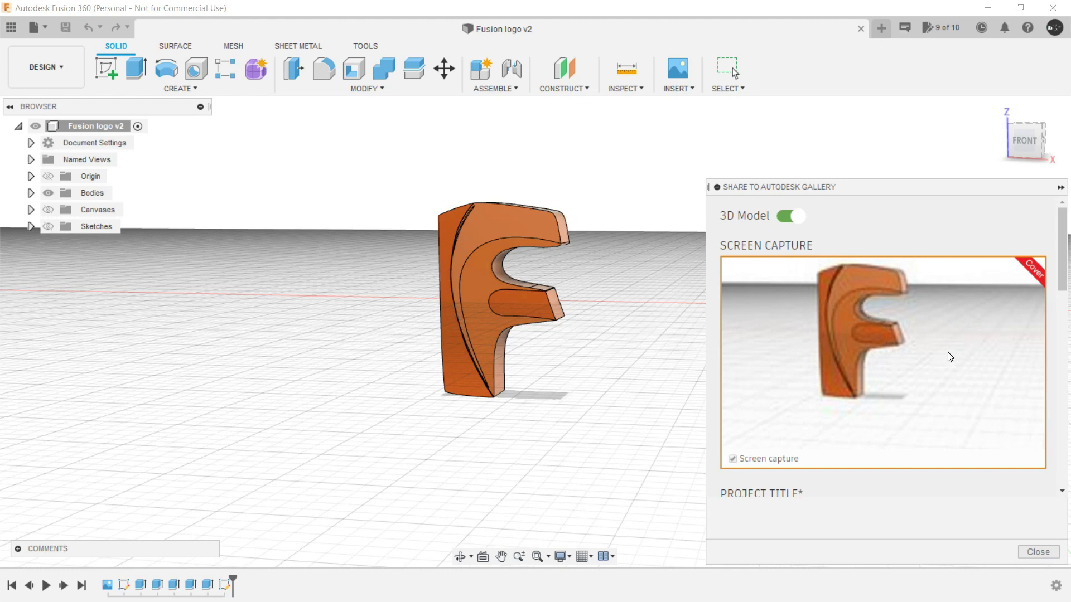
scroll(949, 357, down, 3)
scroll(827, 352, down, 2)
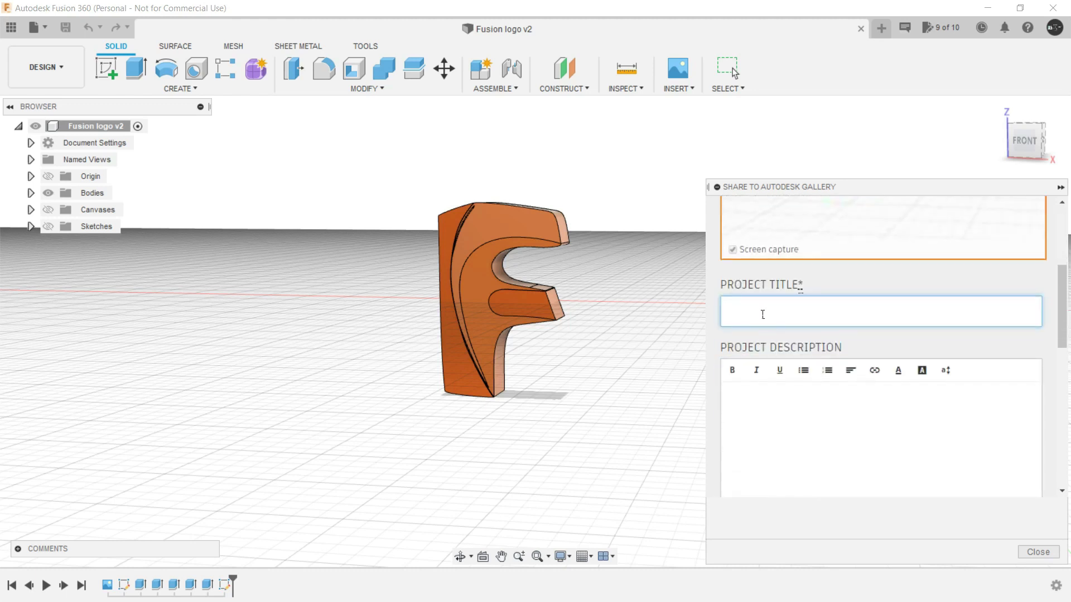
text(Fus)
text(ion lo)
text(go)
click(763, 314)
key(Delete)
text(3L6)
text(0)
click(754, 419)
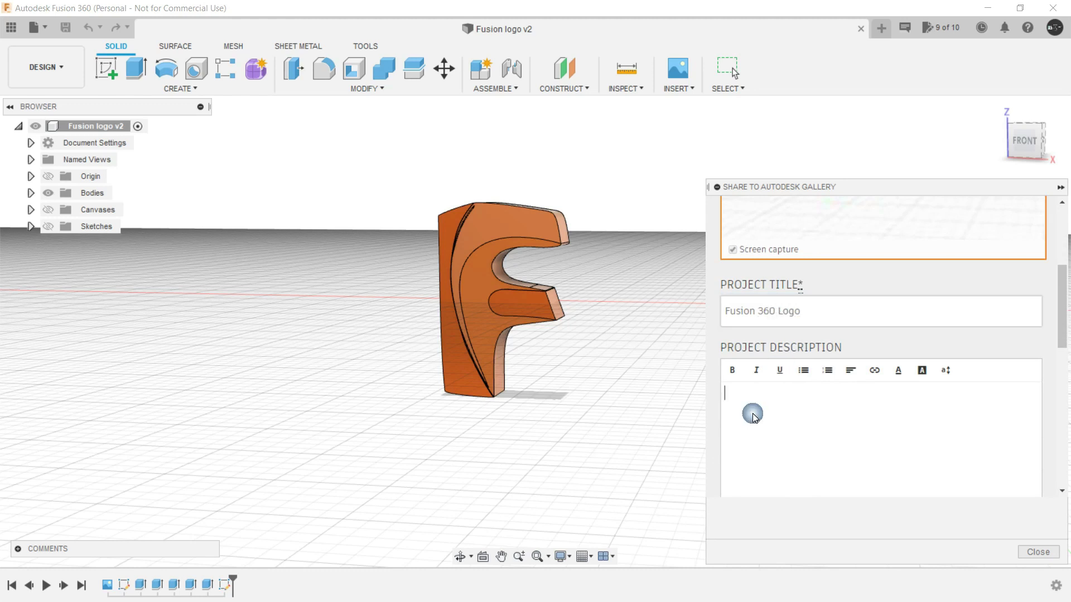
scroll(754, 414, down, 2)
scroll(787, 377, up, 2)
scroll(753, 418, down, 2)
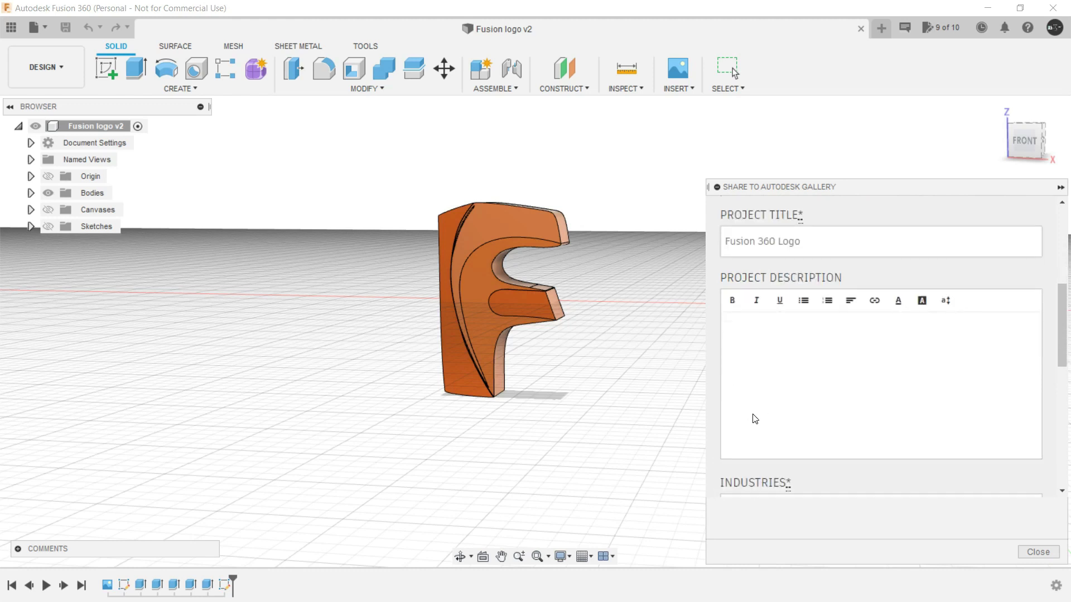
text(Cre)
text(ated in)
text( Fusion )
text(360)
scroll(863, 426, down, 3)
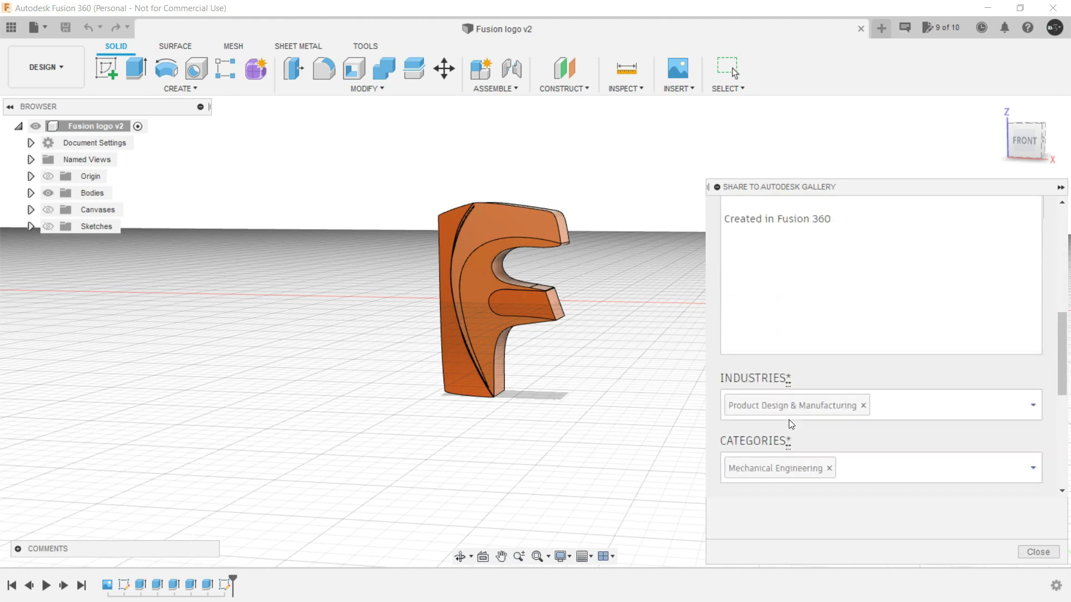
scroll(863, 375, down, 1)
Step: Leave Industries unchanged and add Miscellaneous as a second category
click(905, 373)
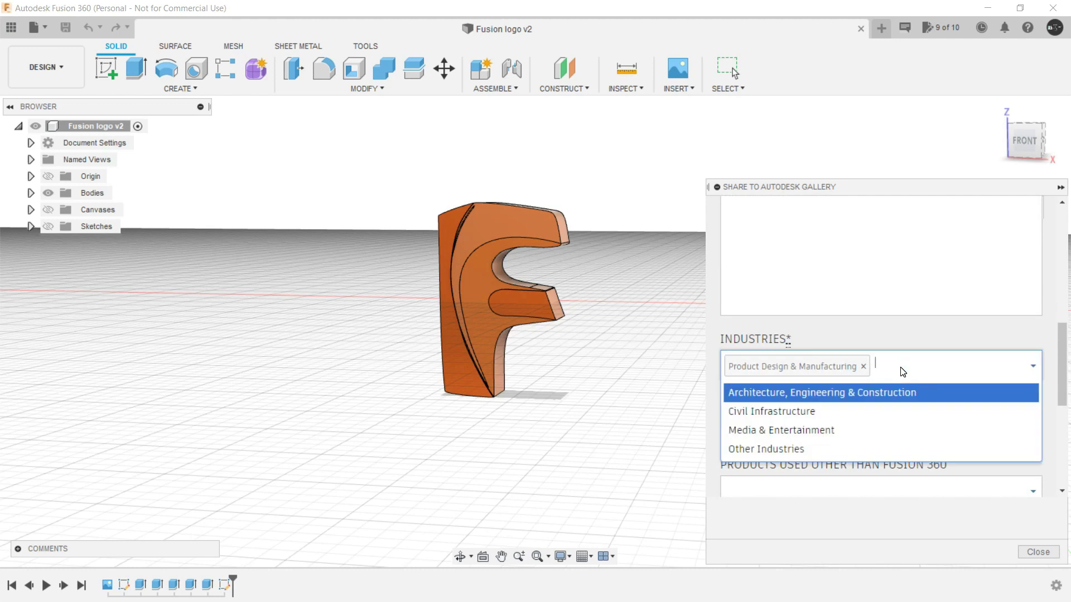
scroll(849, 444, down, 2)
scroll(848, 444, up, 2)
click(925, 366)
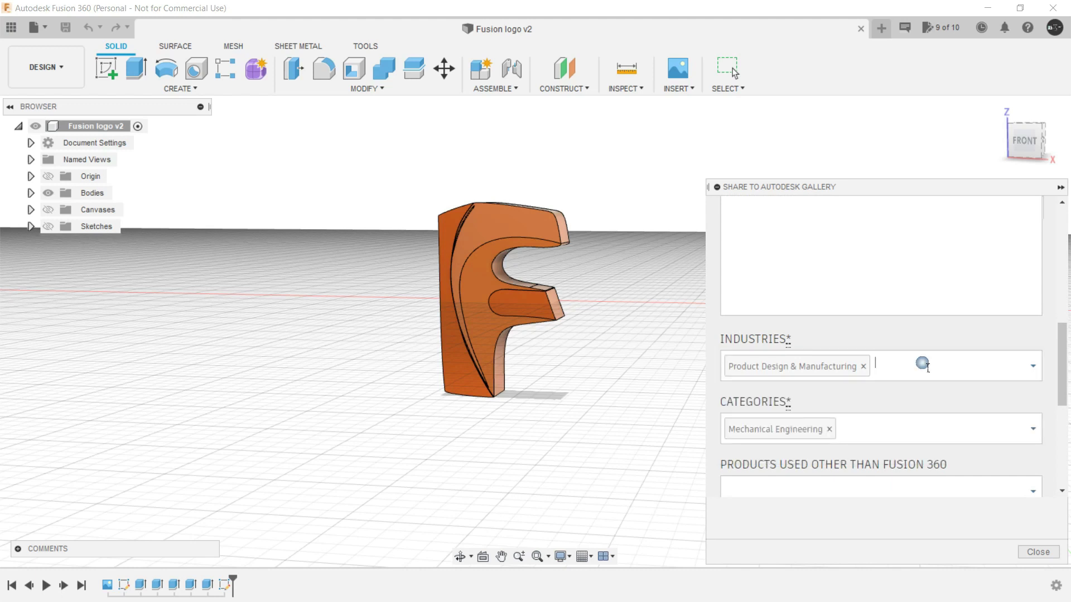
click(878, 432)
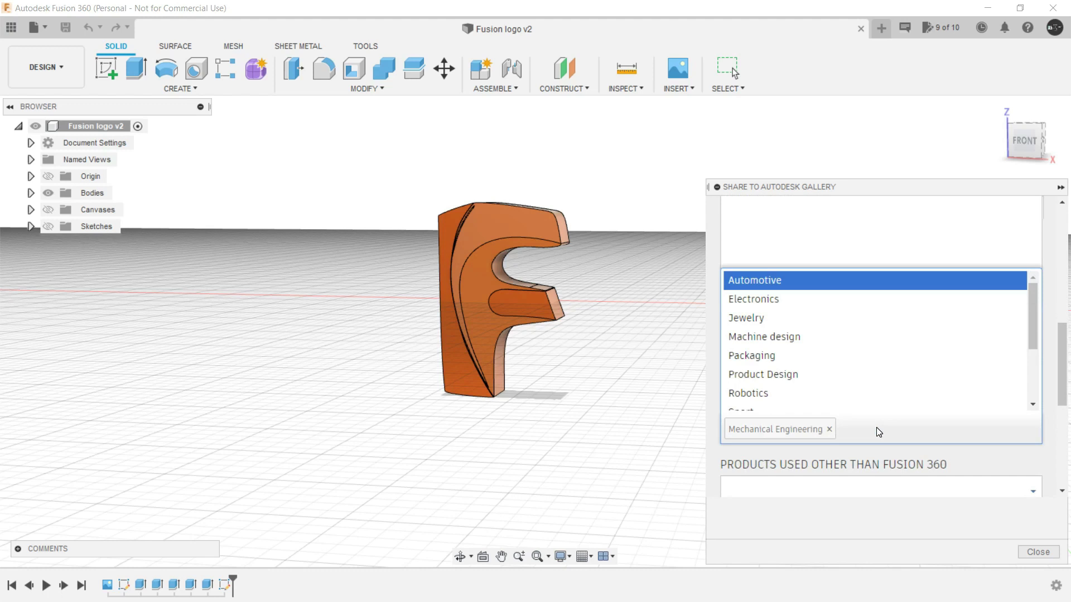
click(877, 432)
click(875, 432)
scroll(796, 347, down, 1)
scroll(796, 347, down, 2)
scroll(794, 350, down, 2)
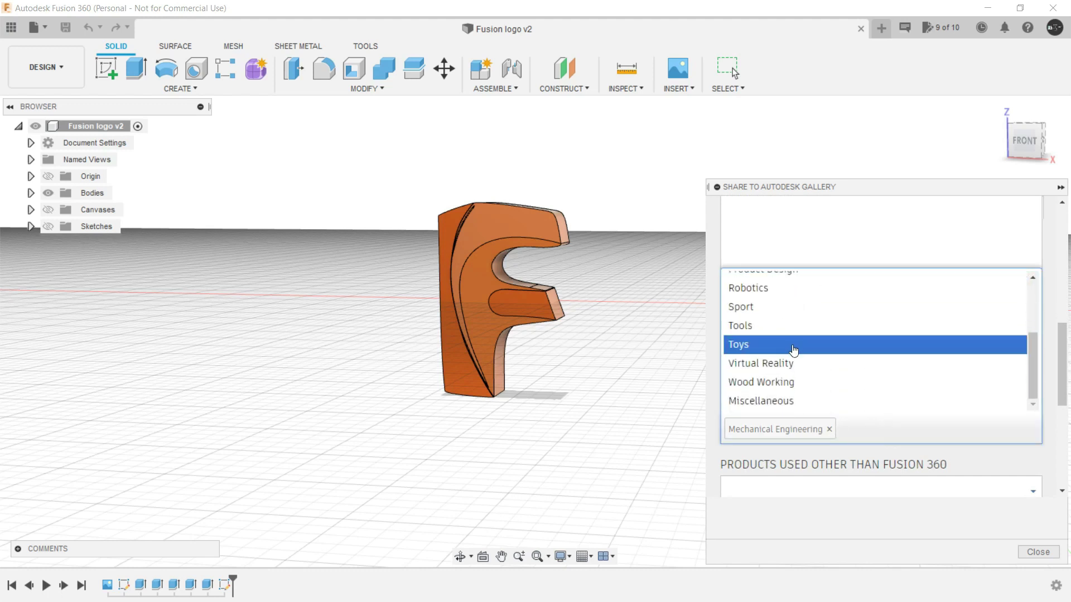
scroll(794, 350, down, 1)
click(795, 329)
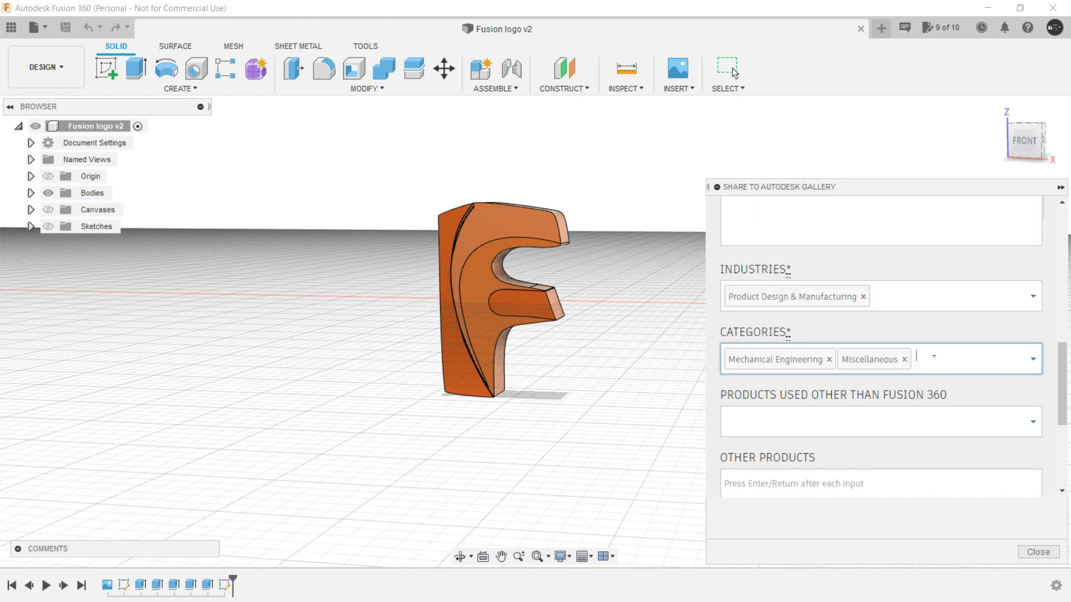
scroll(803, 418, down, 3)
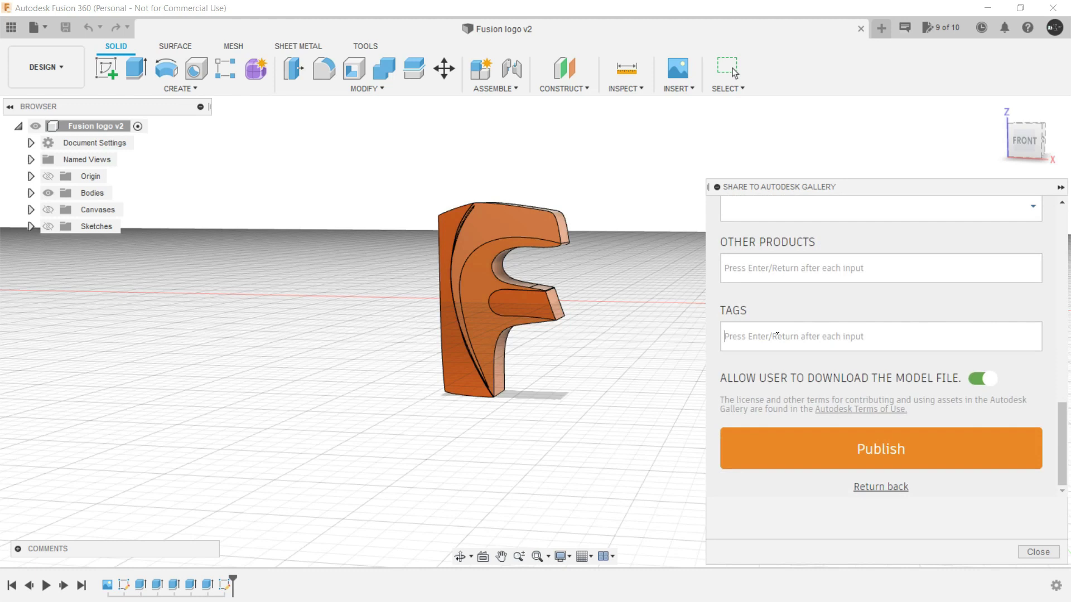
text(logo)
Step: Add the tags logo, fusion 360 logo, 3d model and 3d cad
key(Return)
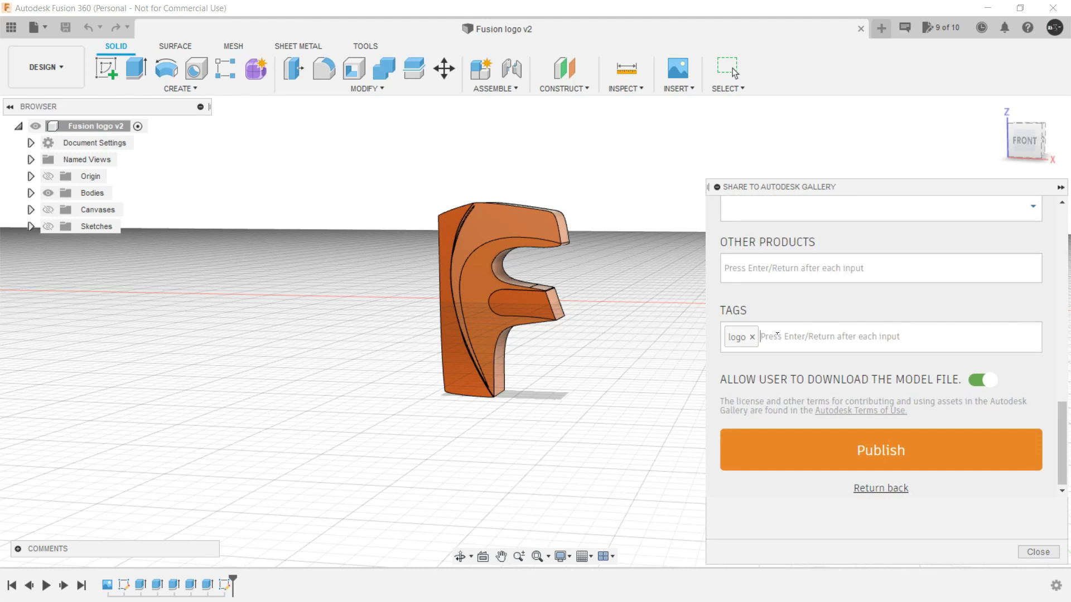
text(f)
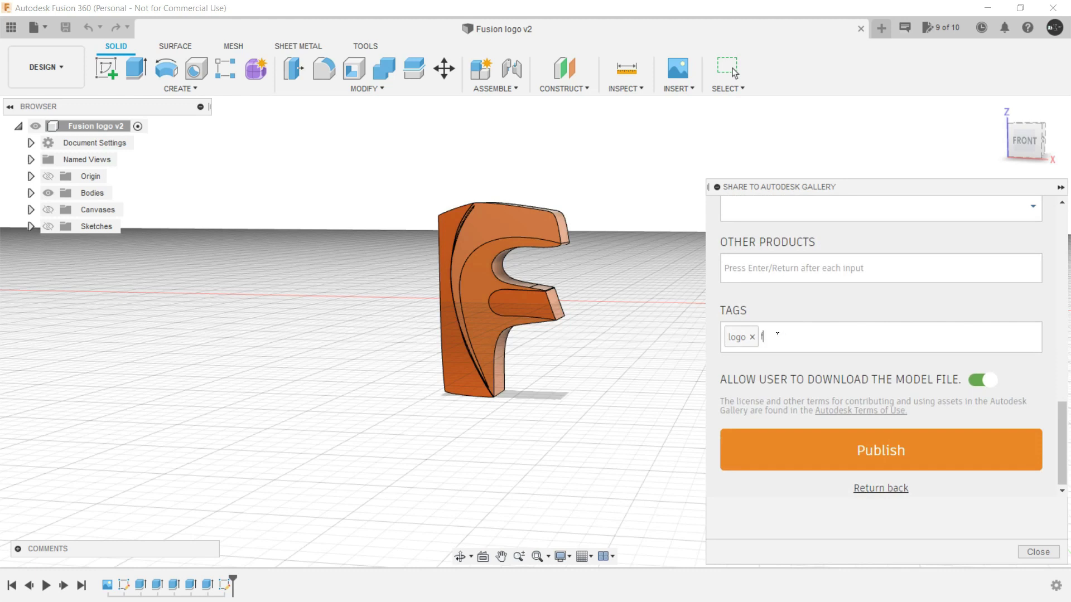
text(usion 360)
text( logo)
key(Return)
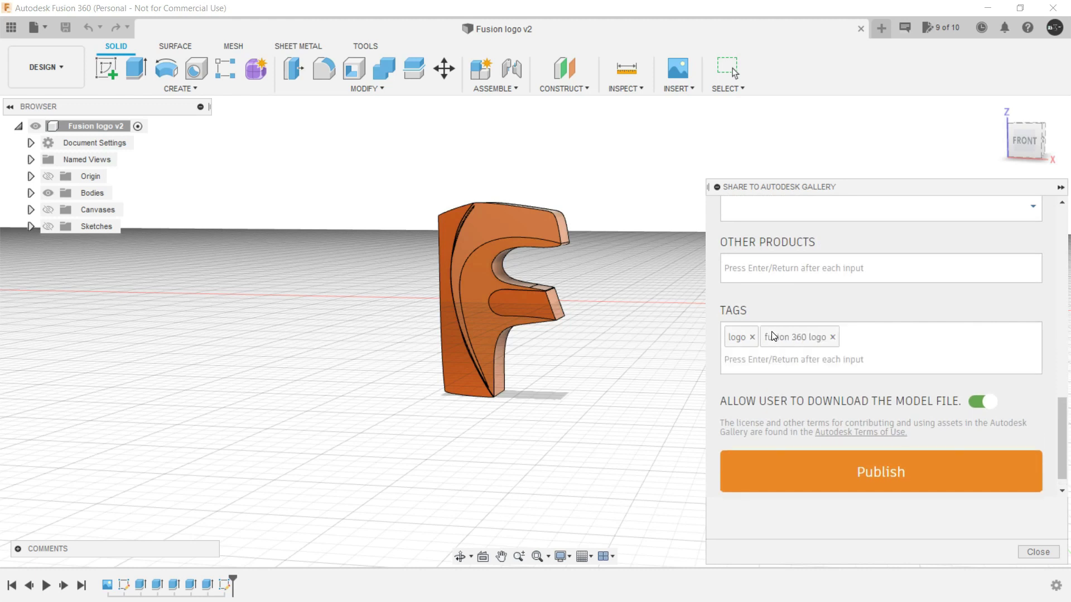
text(3d)
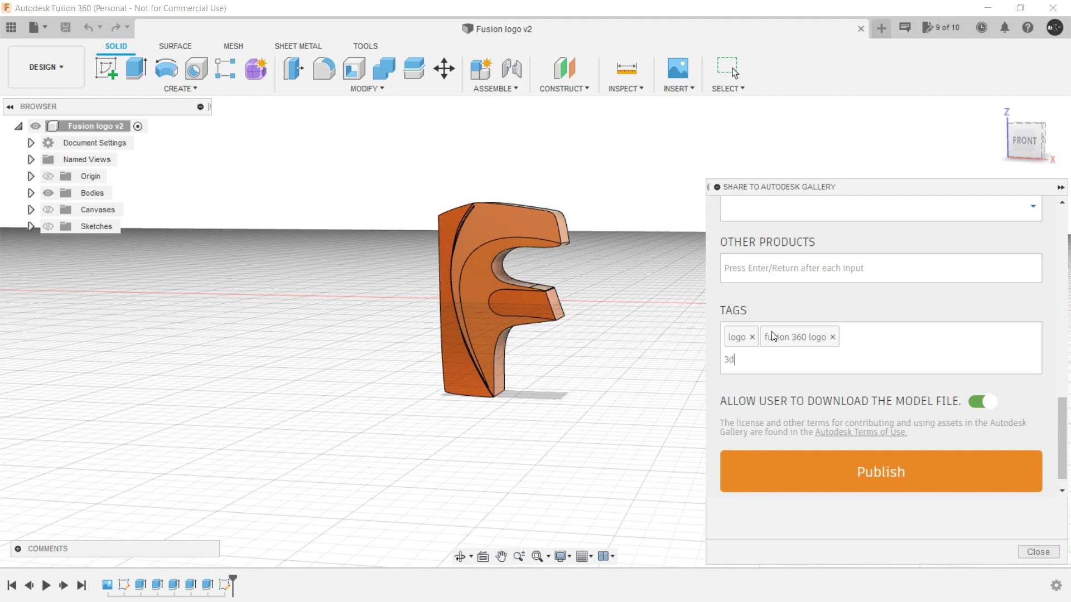
text(l)
key(Return)
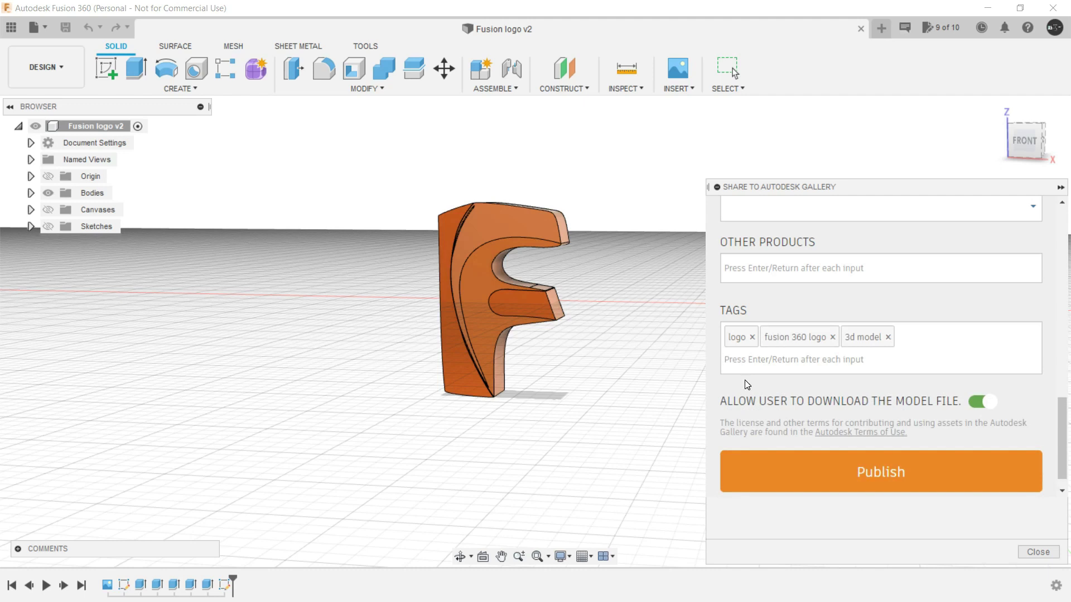
text(3d cad)
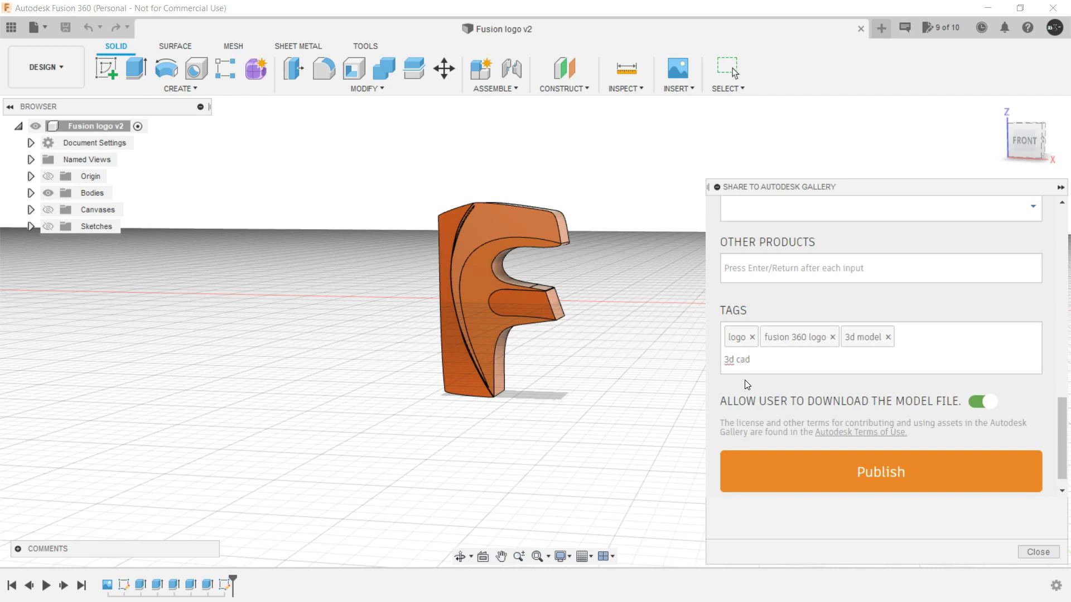
key(Return)
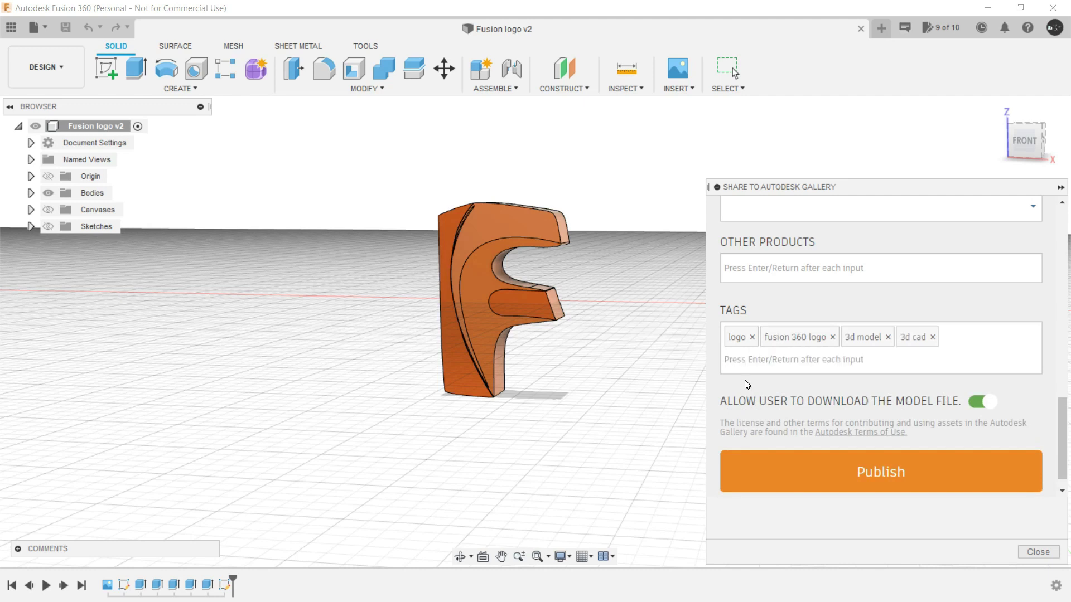
scroll(745, 379, down, 1)
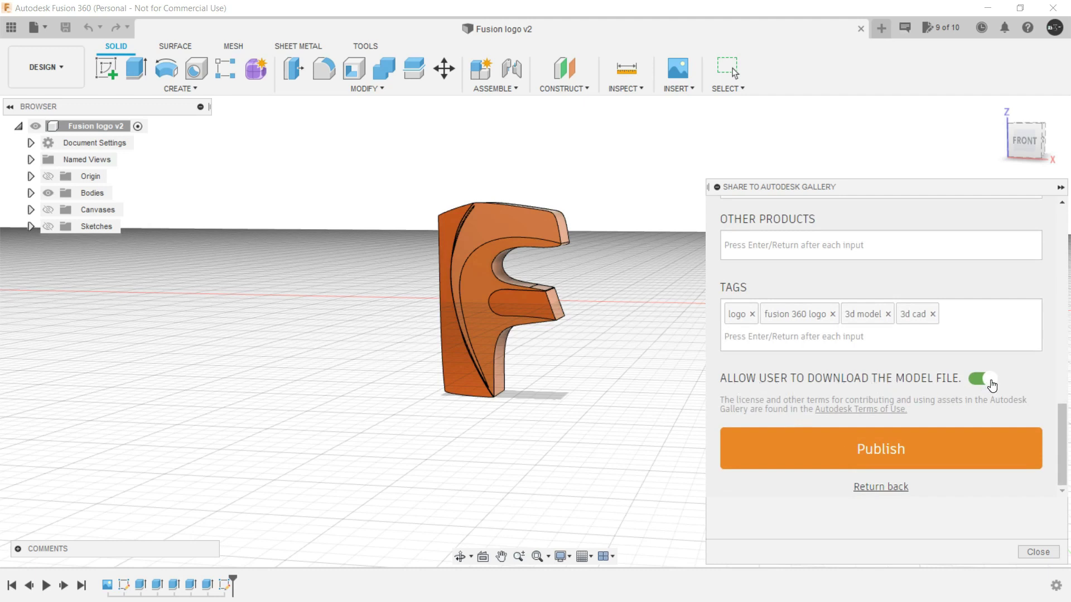
Step: Keep model download allowed, publish the project to Autodesk Gallery and close the panel
click(991, 383)
click(990, 381)
click(854, 457)
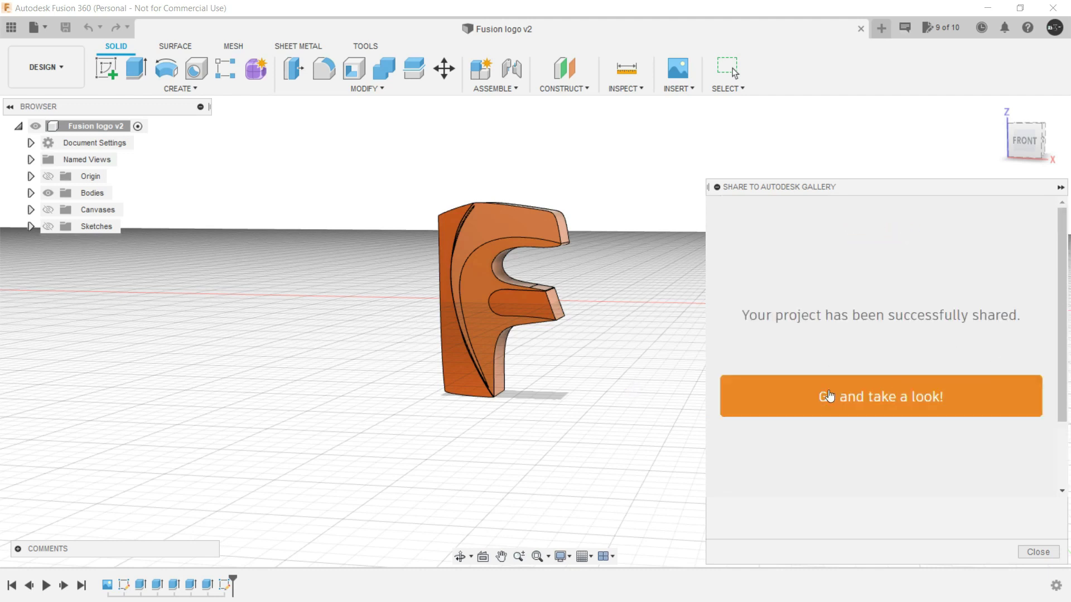
click(1042, 553)
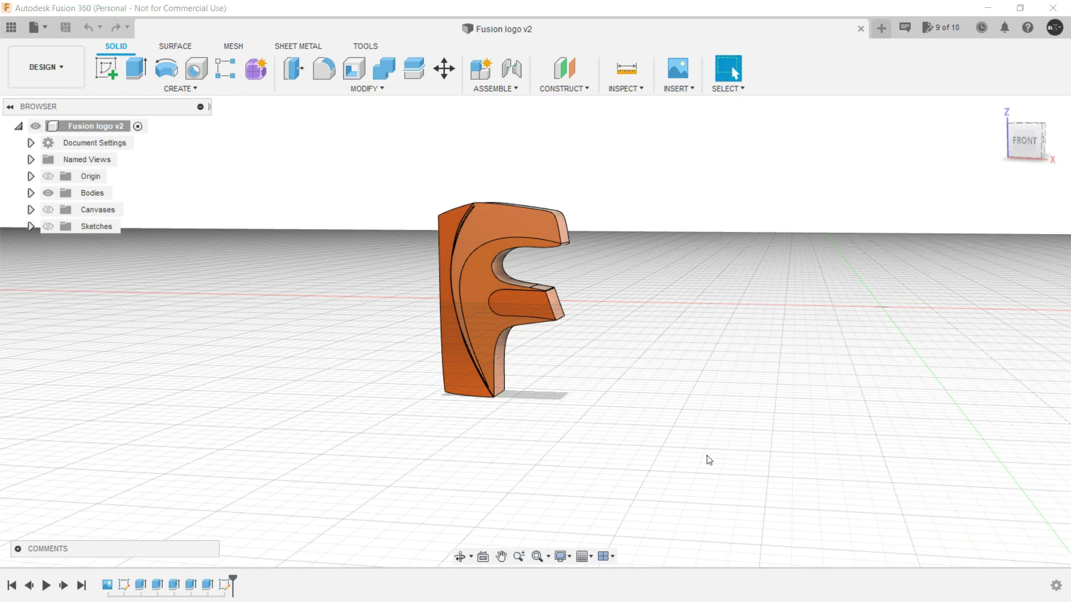
Step: Check the Fusion 360 Logo project pending approval on my public gallery profile, then return to Fusion 360
key(alt+Tab)
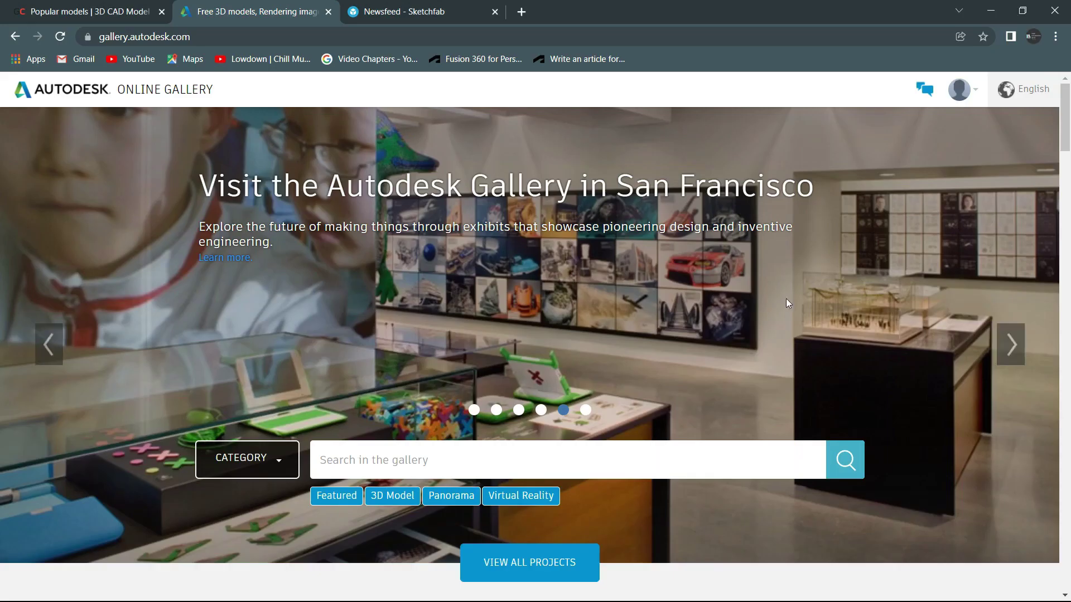
click(976, 97)
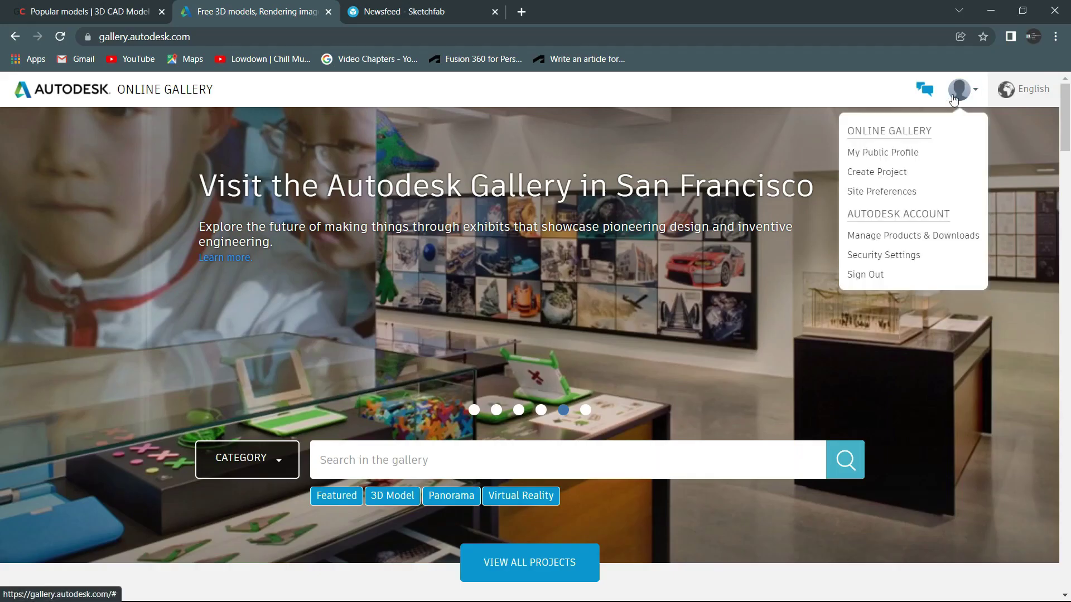
click(893, 154)
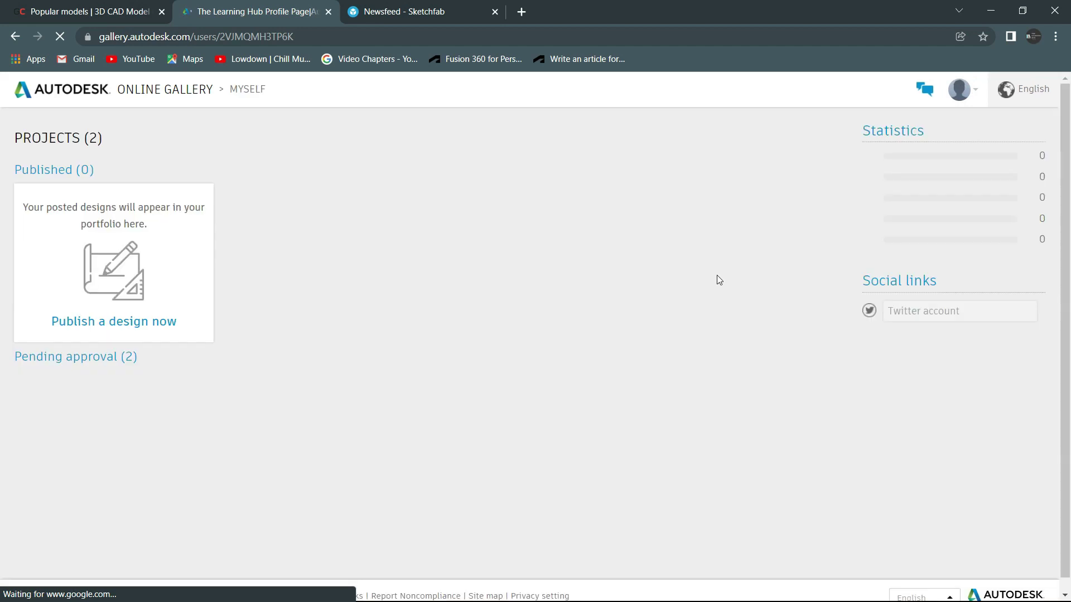
scroll(390, 390, down, 3)
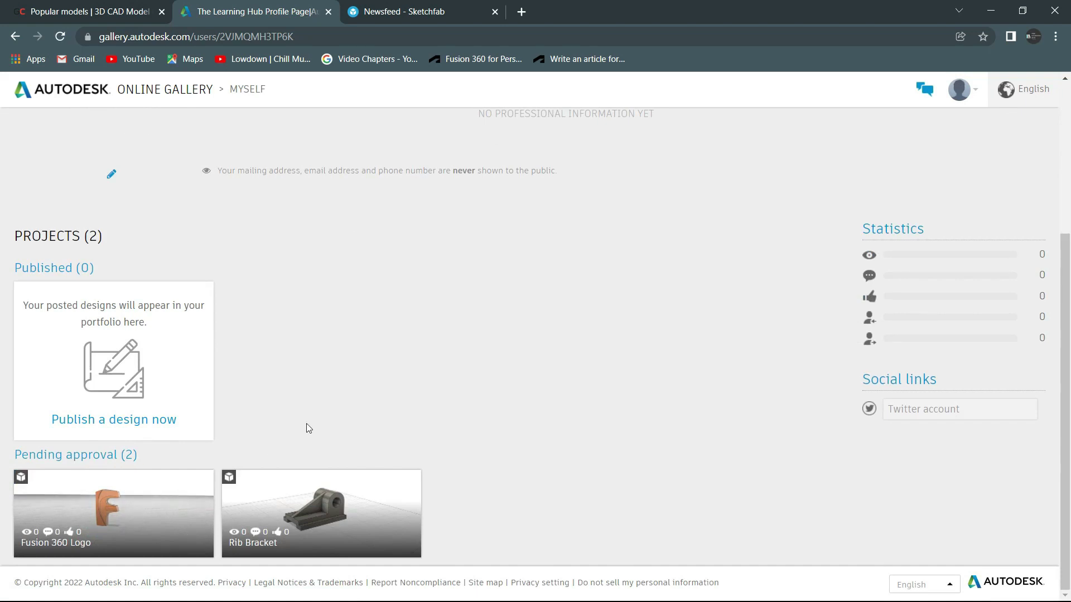
scroll(304, 333, up, 1)
click(164, 90)
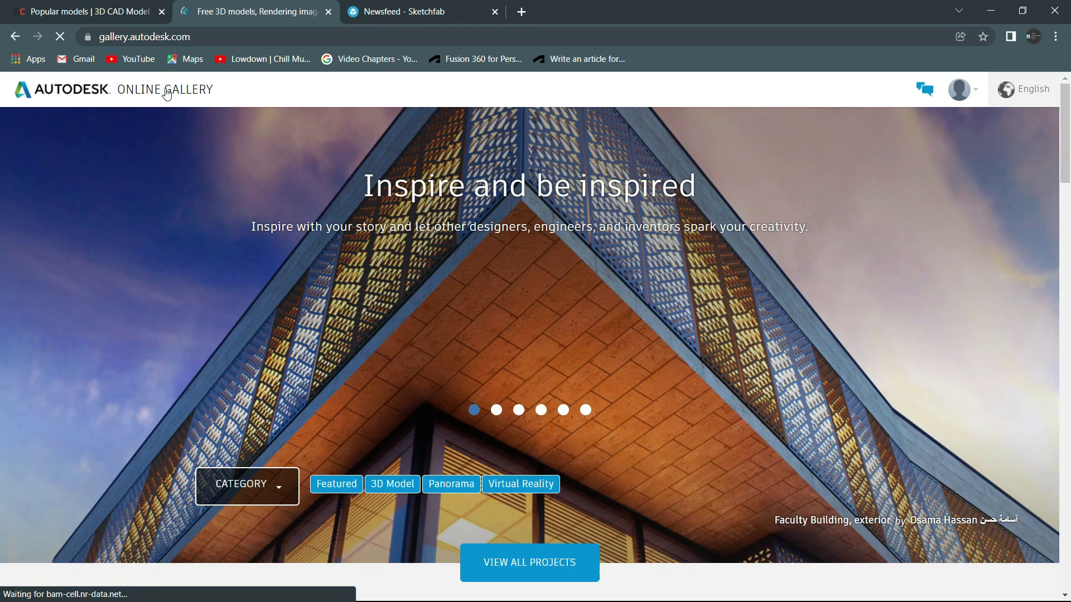
scroll(252, 270, down, 3)
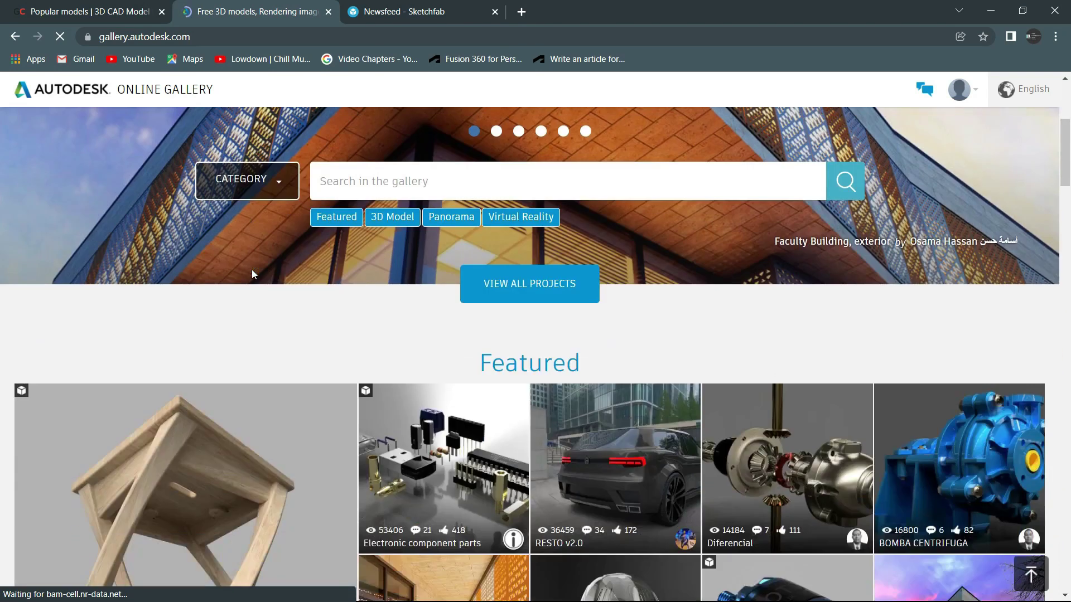
scroll(252, 270, up, 3)
key(alt+Tab)
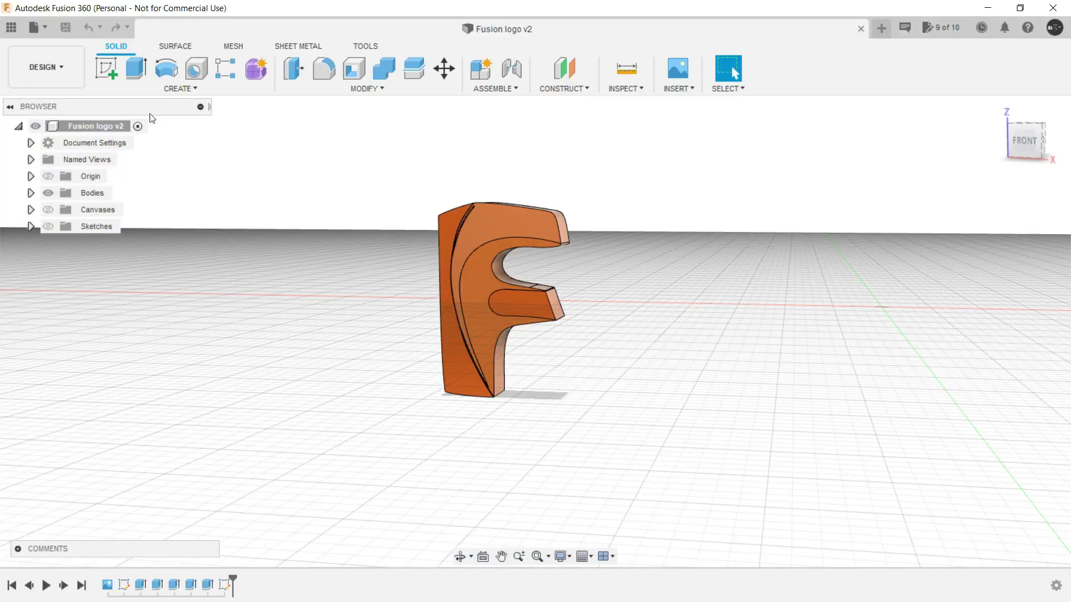
Step: Locate the GrabCAD share option, then switch to the browser showing the Autodesk Online Gallery
click(38, 27)
mouse_move(51, 265)
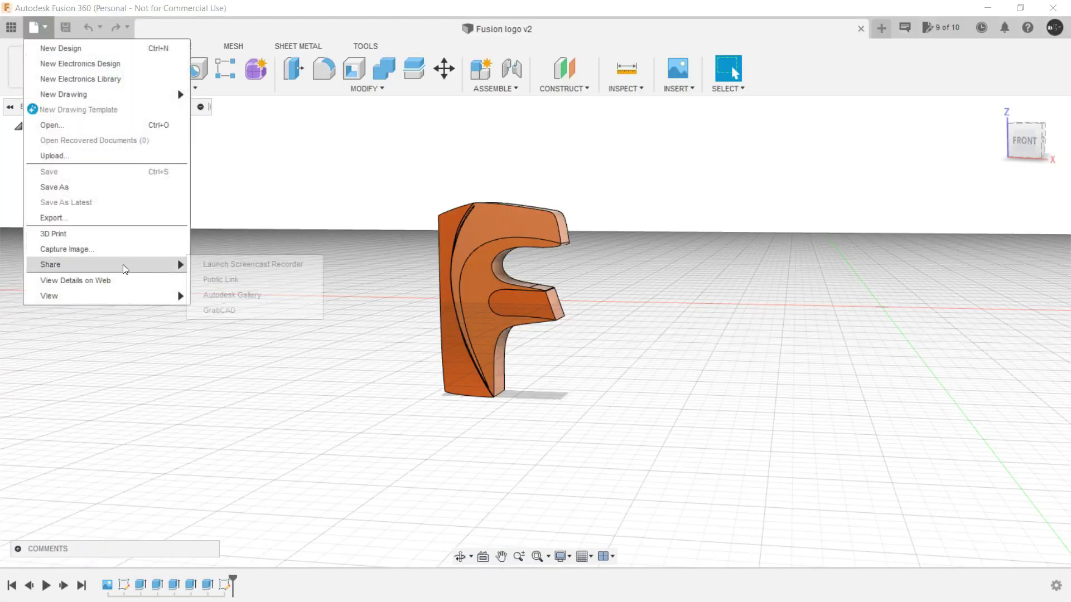
click(240, 311)
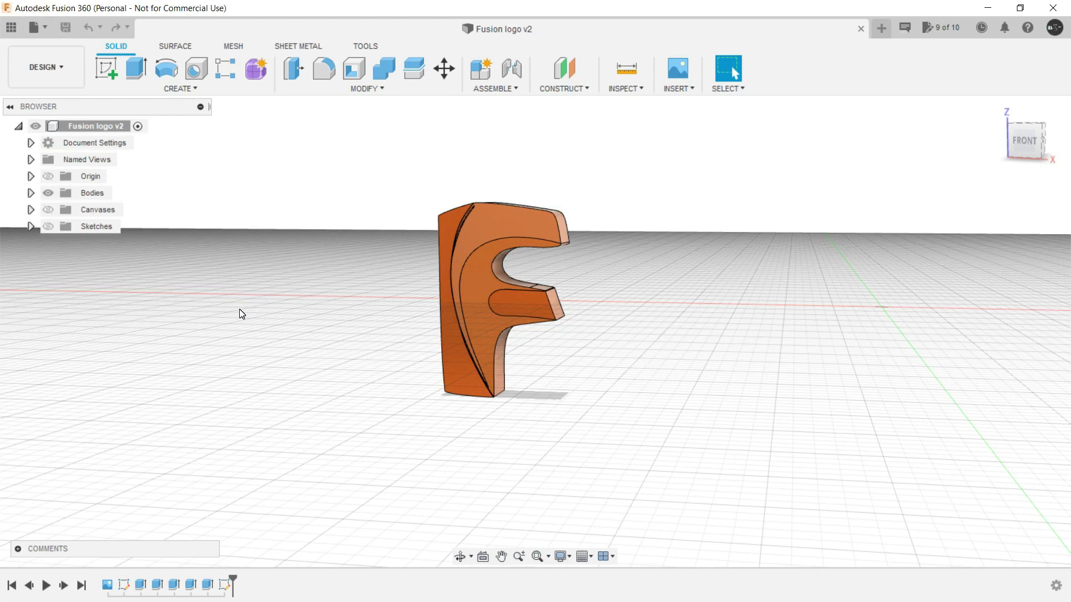
key(alt+Tab)
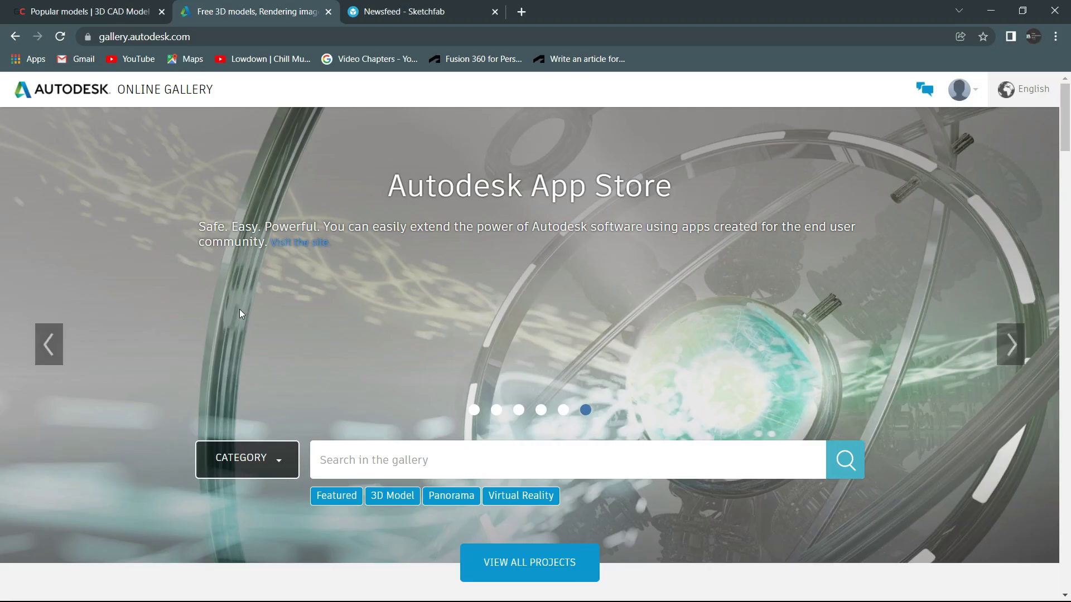
Step: Glance at the Autodesk Gallery and GrabCAD account options, ending on the GrabCAD library
click(117, 10)
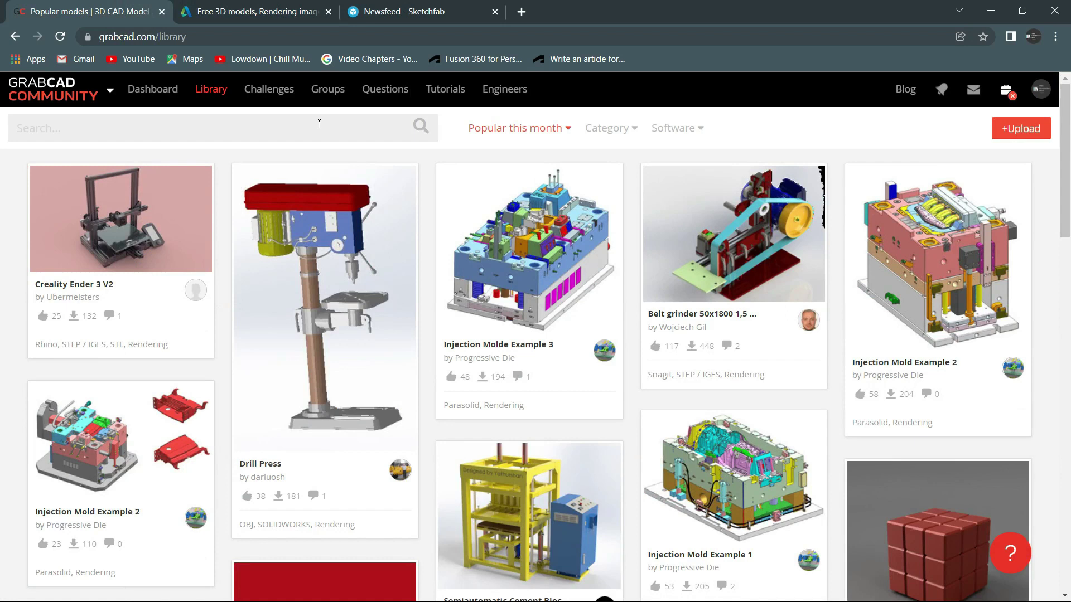
click(261, 9)
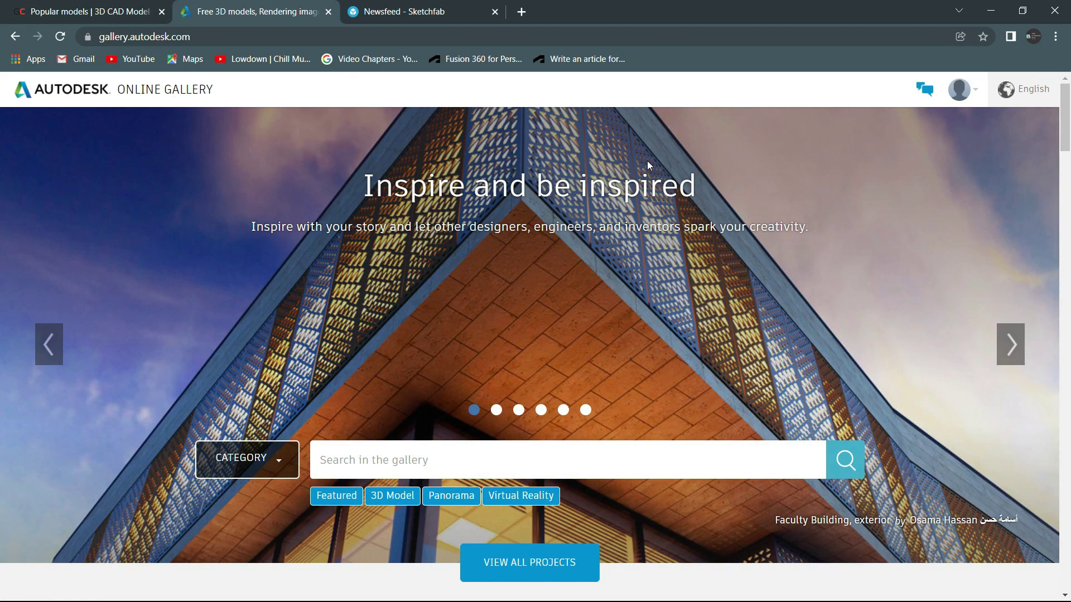
click(967, 99)
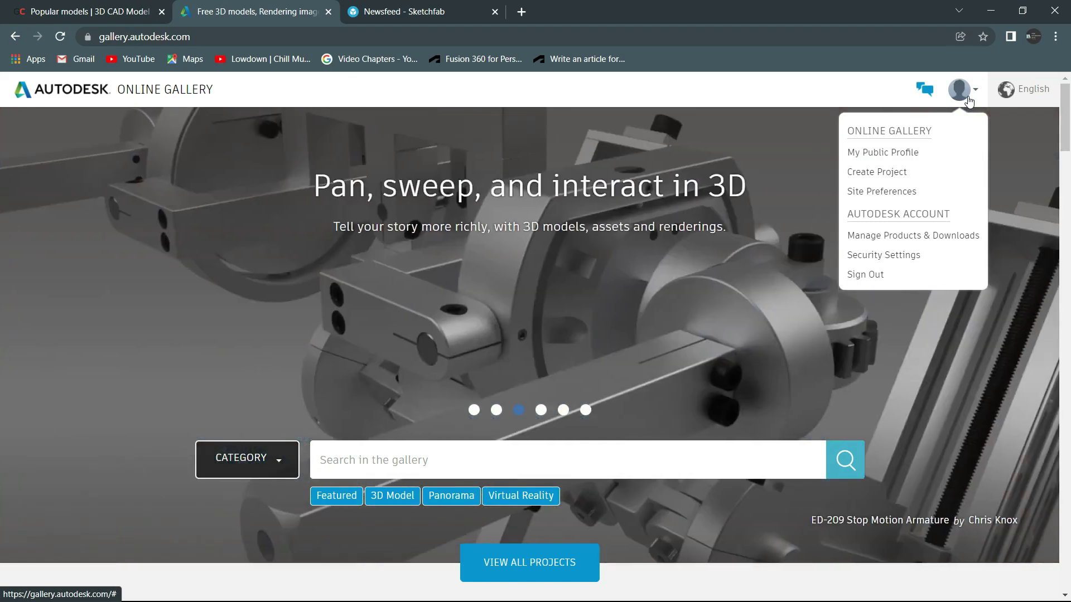
click(967, 98)
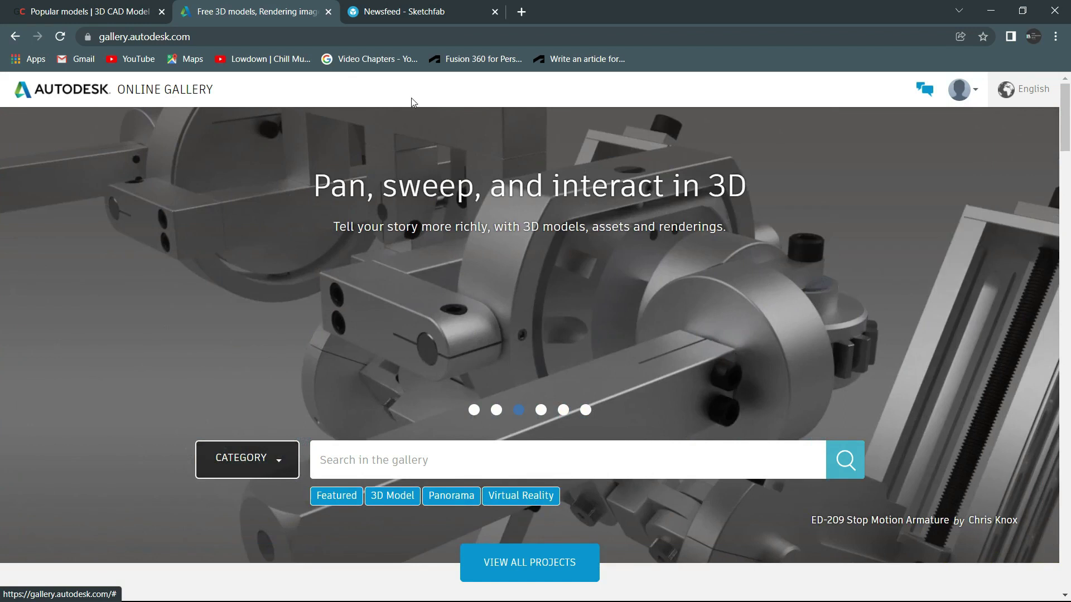
click(88, 7)
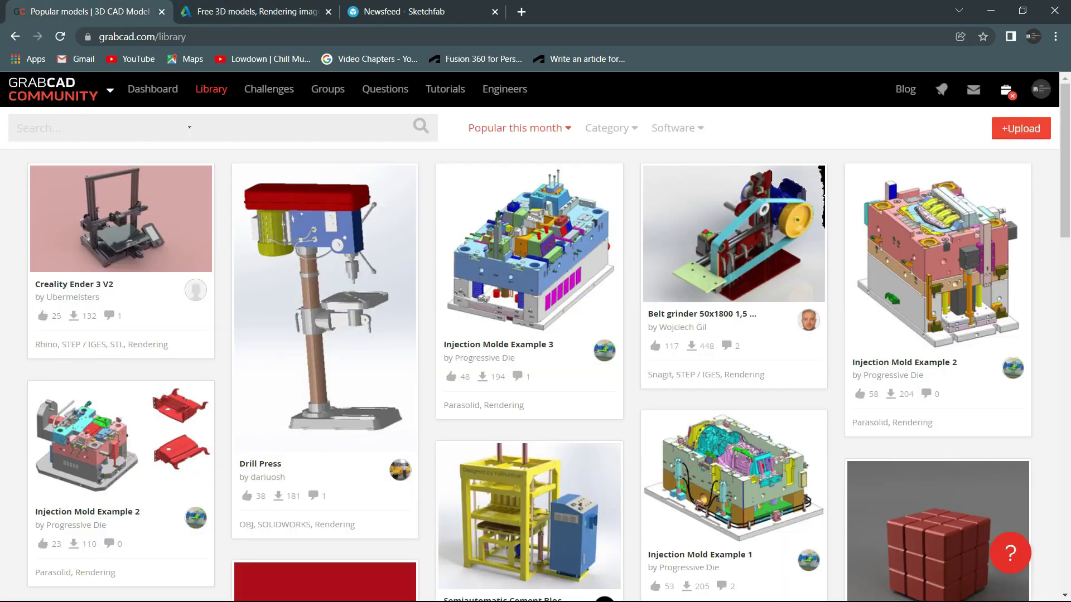
click(1040, 90)
Step: Start publishing the design to GrabCAD Community as a new library model
key(alt+Tab)
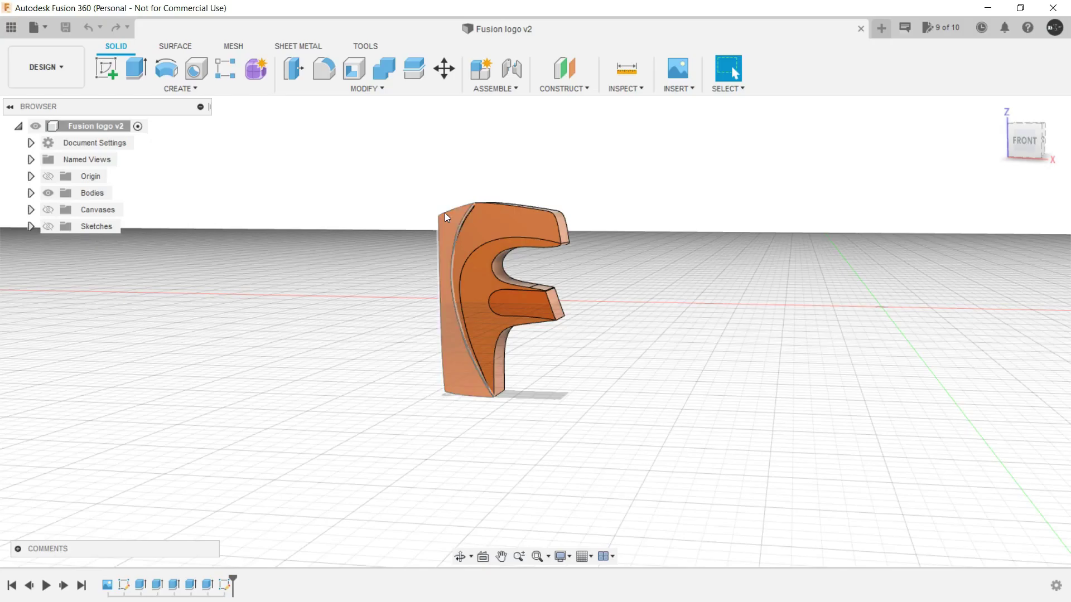
click(32, 37)
mouse_move(110, 264)
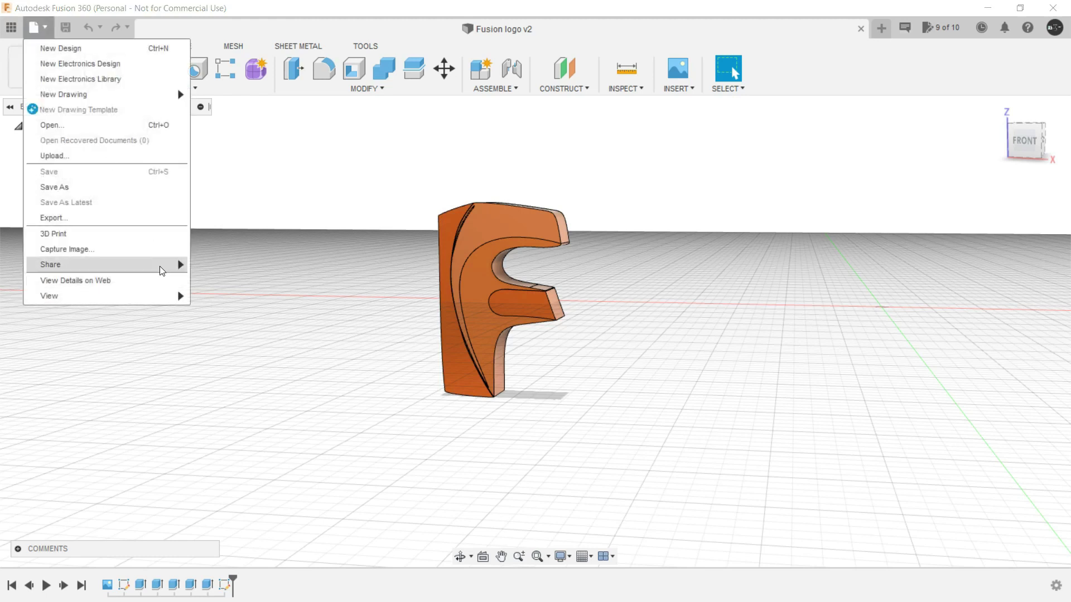
click(245, 311)
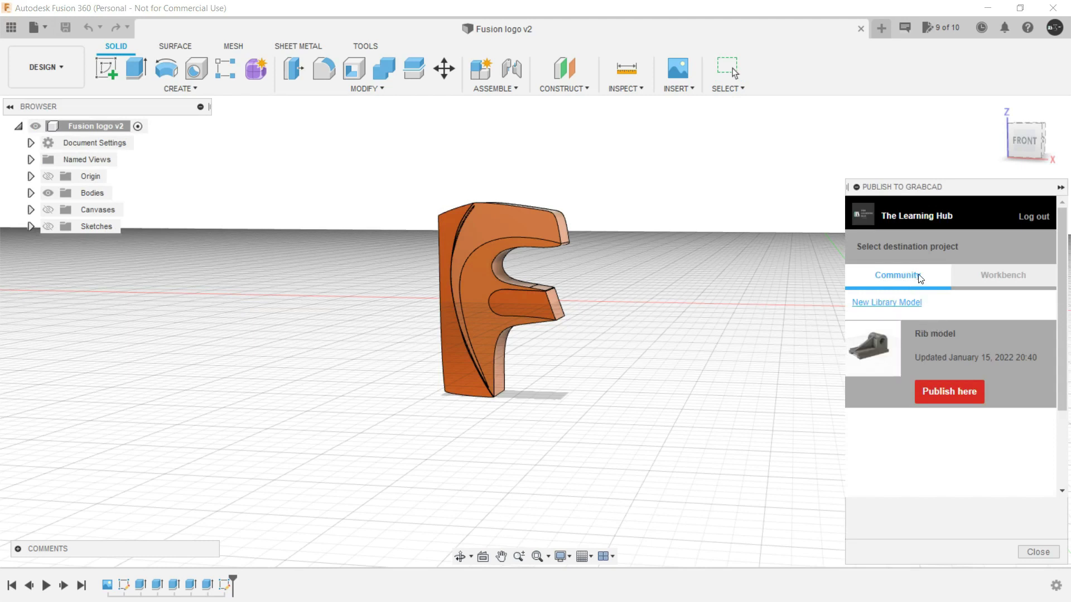
click(973, 281)
click(888, 304)
text(Fusion)
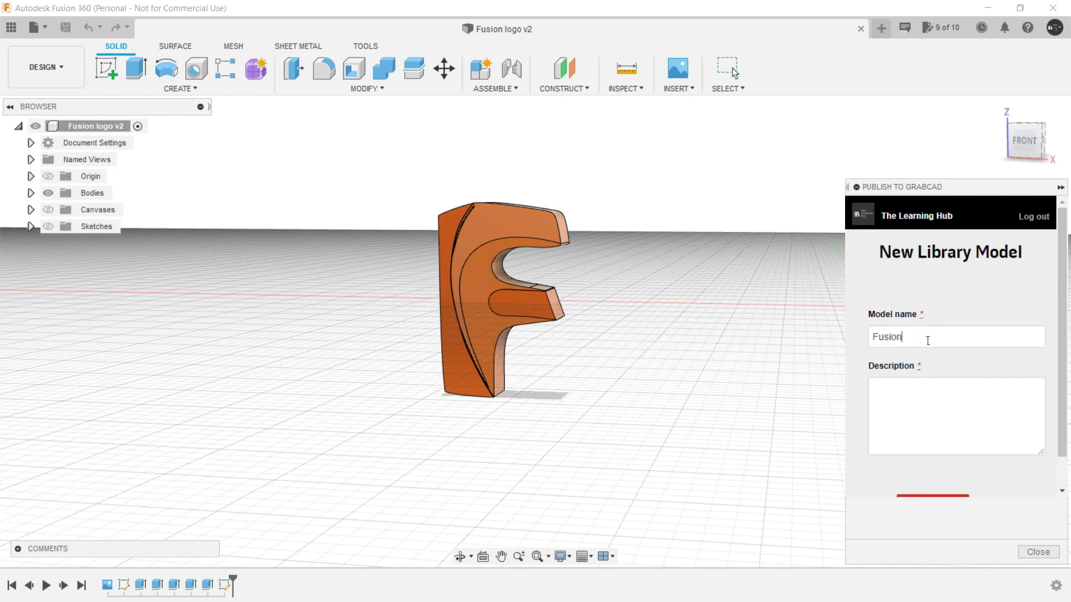
text(360 logo)
key(Tab)
text(Good)
scroll(933, 433, down, 2)
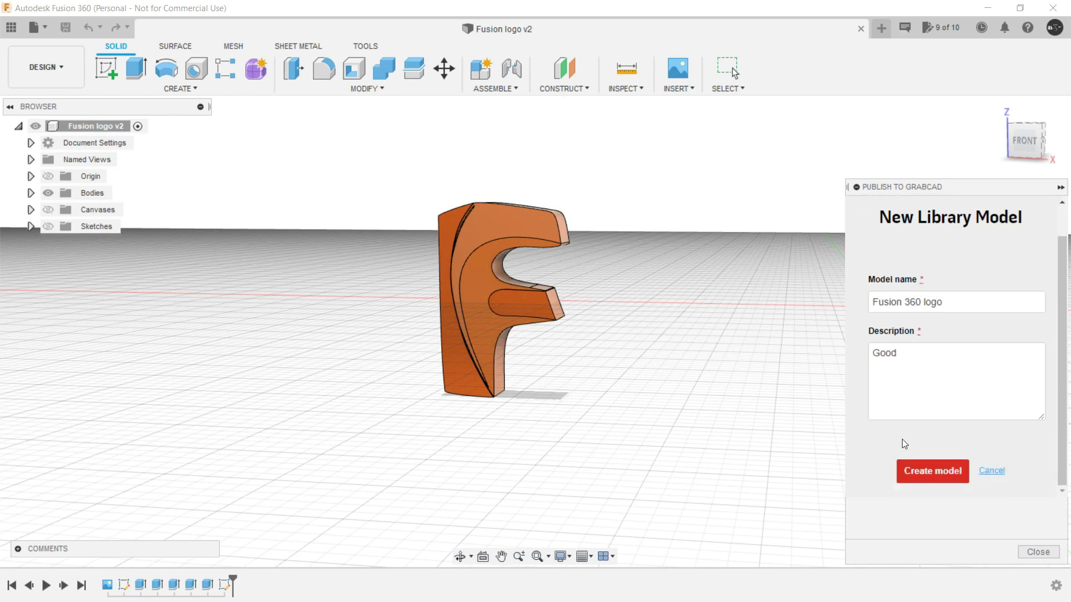
Step: Create the Fusion 360 logo library model, publish the design into it and view the uploaded files
click(936, 473)
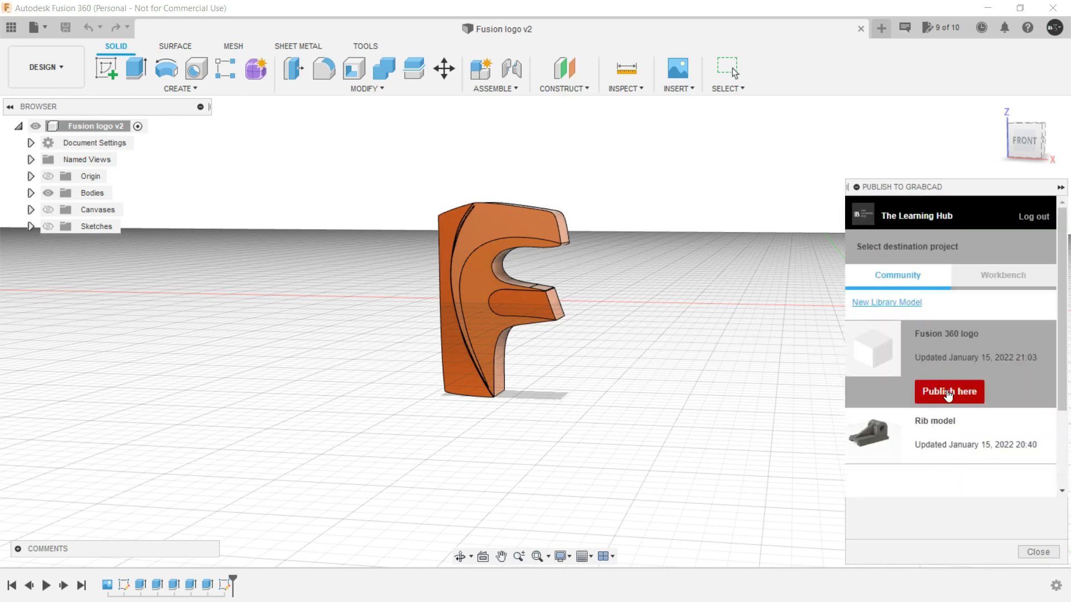
click(962, 397)
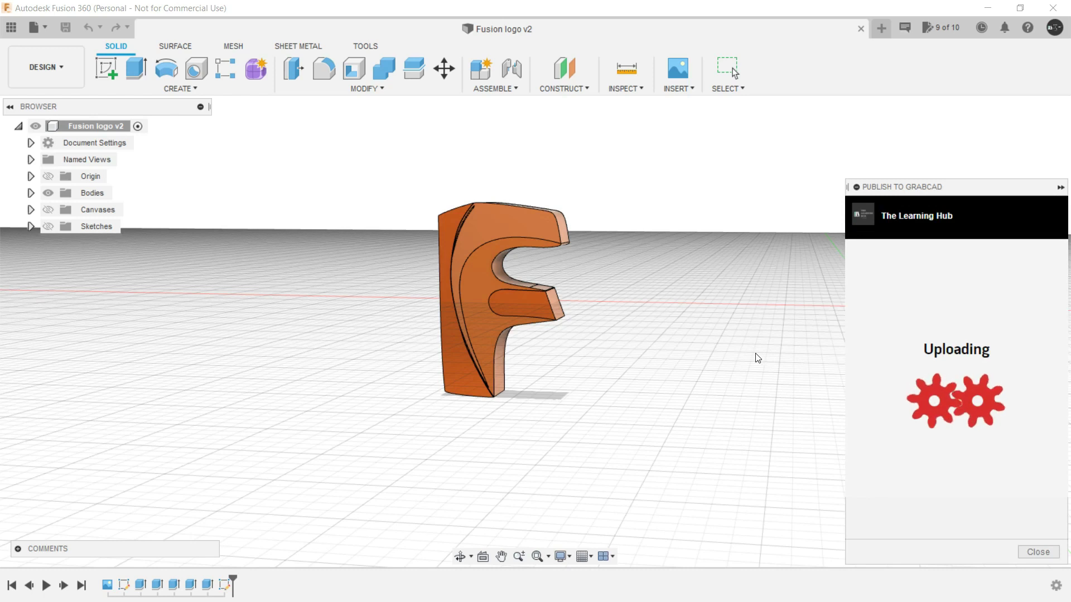
click(956, 383)
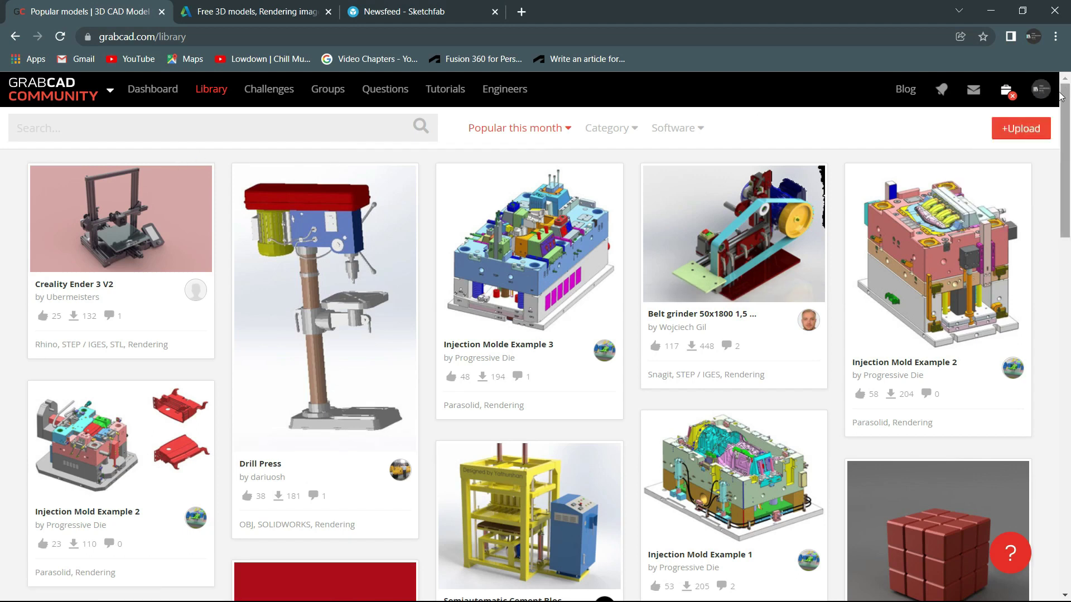
Step: Show the uploaded F logo on the GrabCAD profile's models list and close Fusion's GrabCAD panel
click(995, 143)
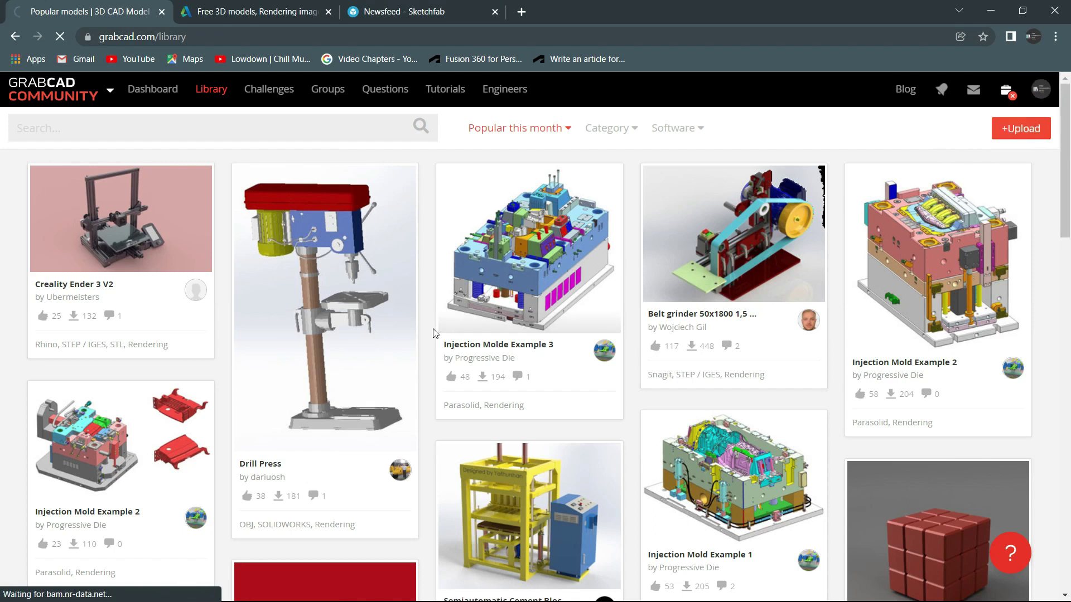
scroll(368, 384, down, 2)
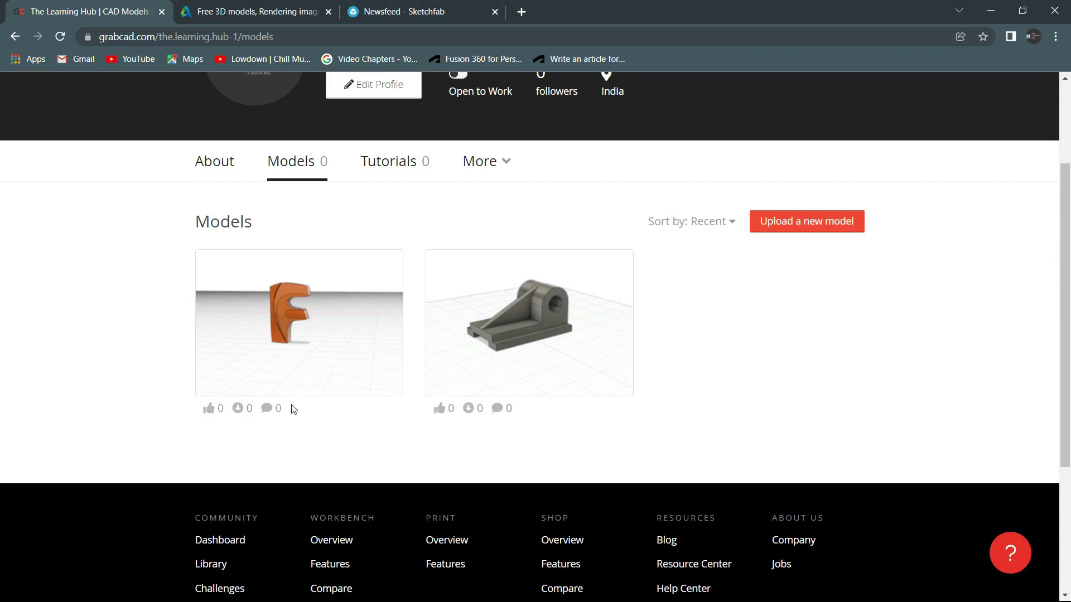
scroll(239, 408, up, 2)
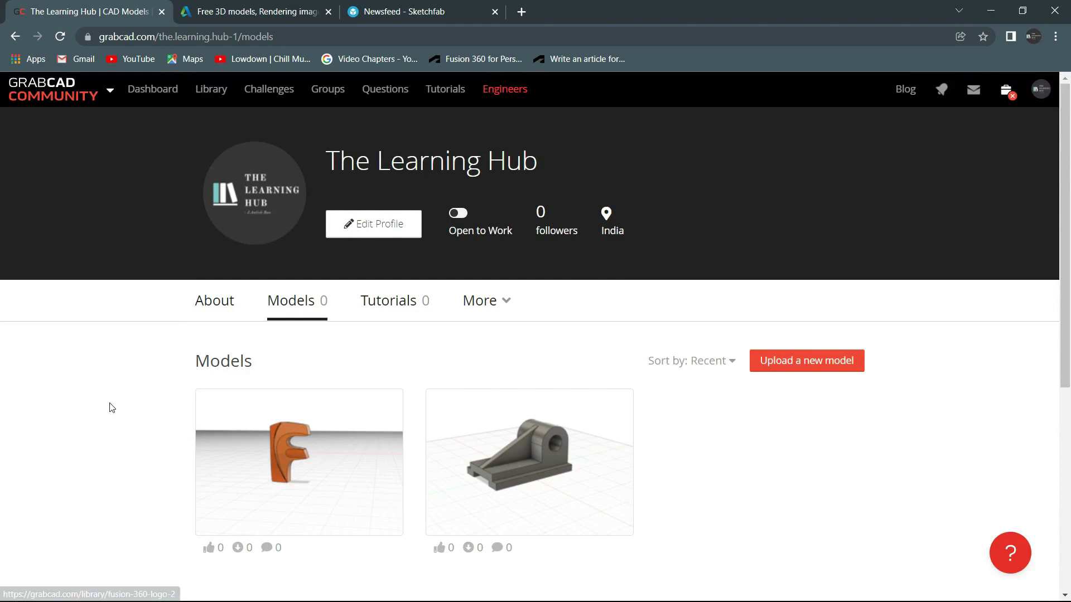
key(alt+Tab)
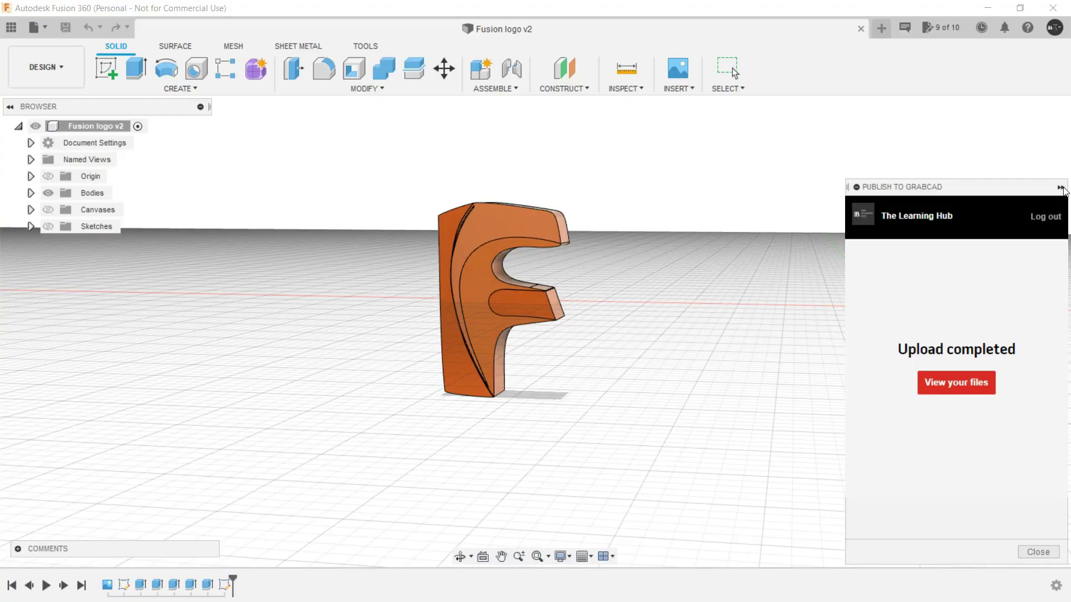
click(1038, 552)
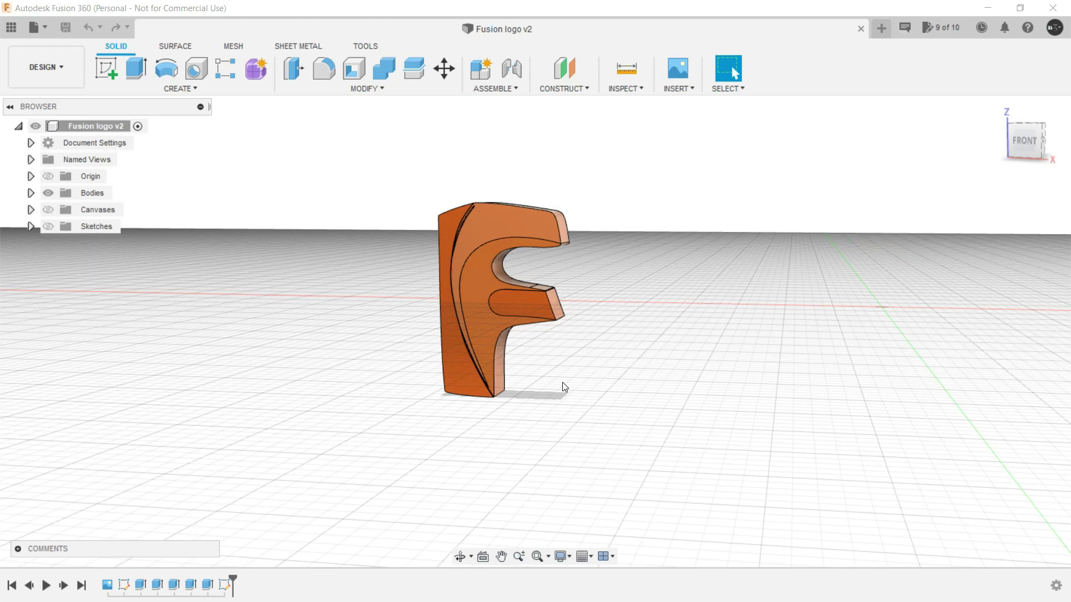
key(alt+Tab)
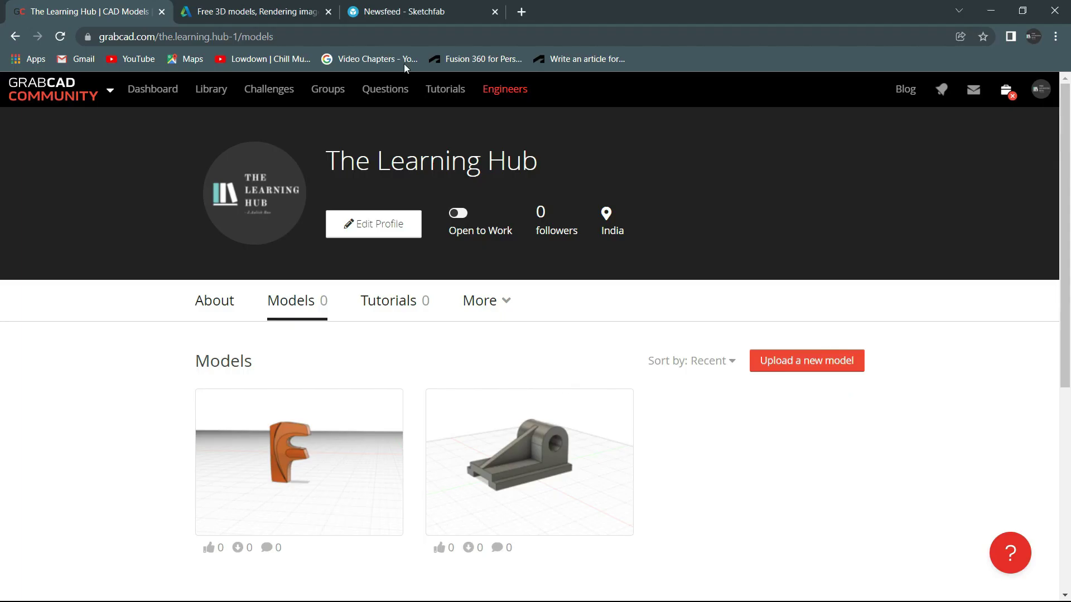
Step: Inspect the $5.99 Microphone model in Sketchfab's Music store category, then return to listings
click(416, 10)
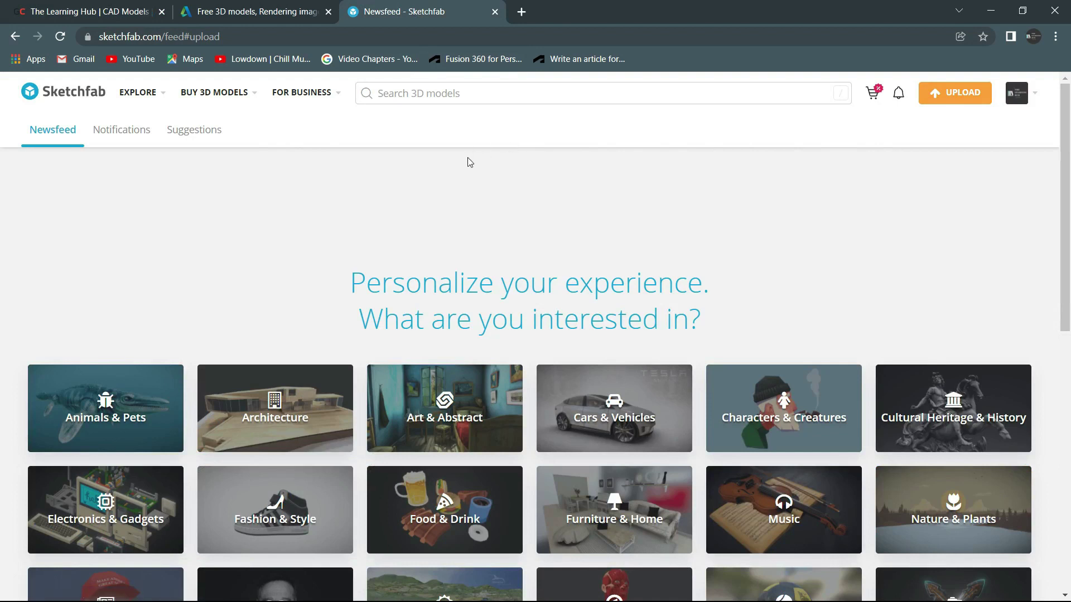
mouse_move(215, 93)
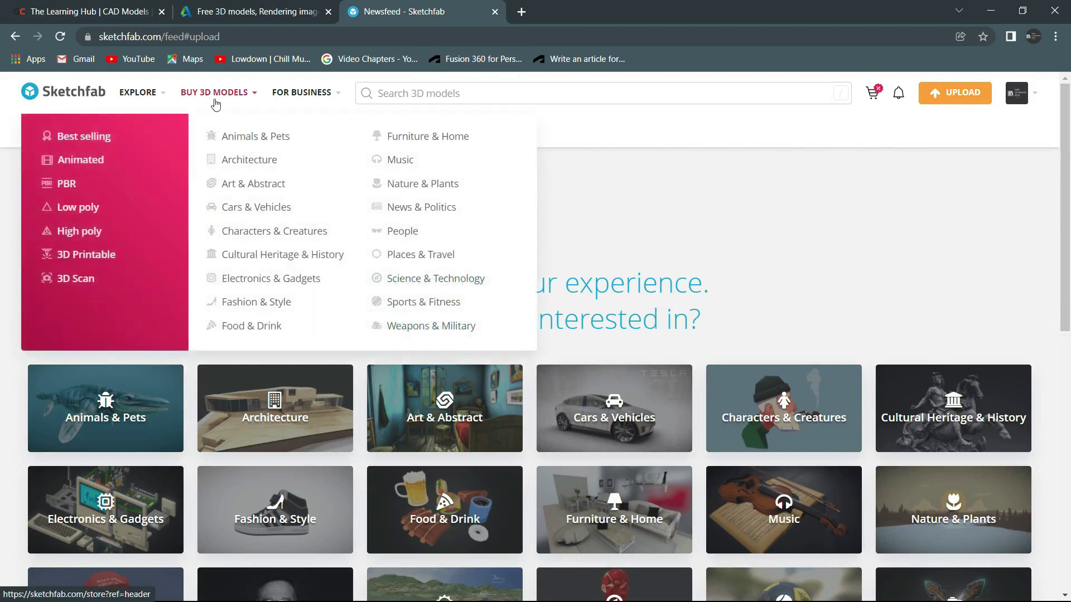
click(395, 162)
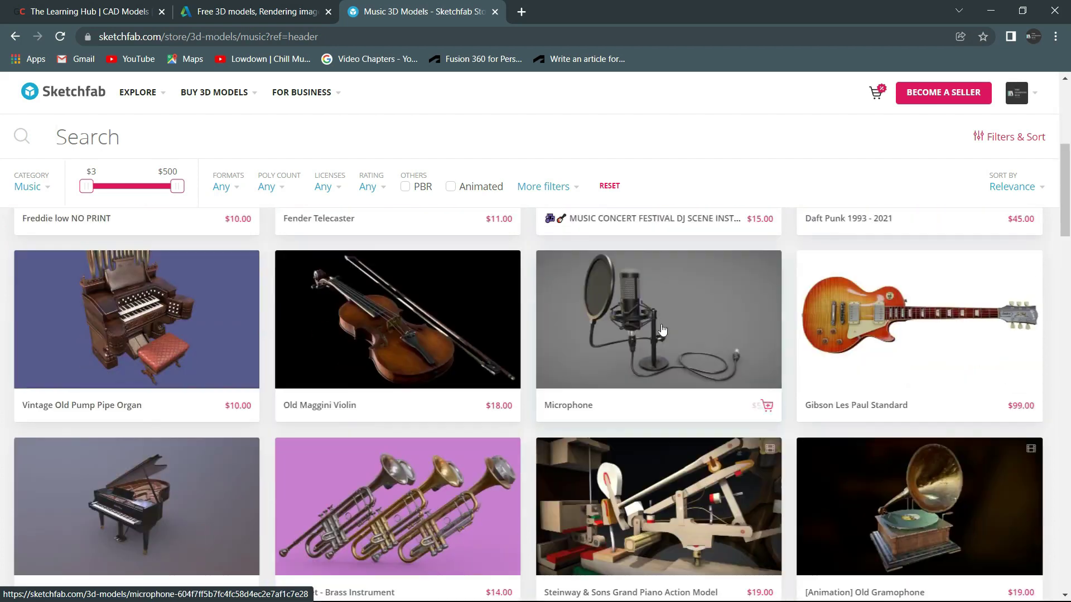
click(649, 345)
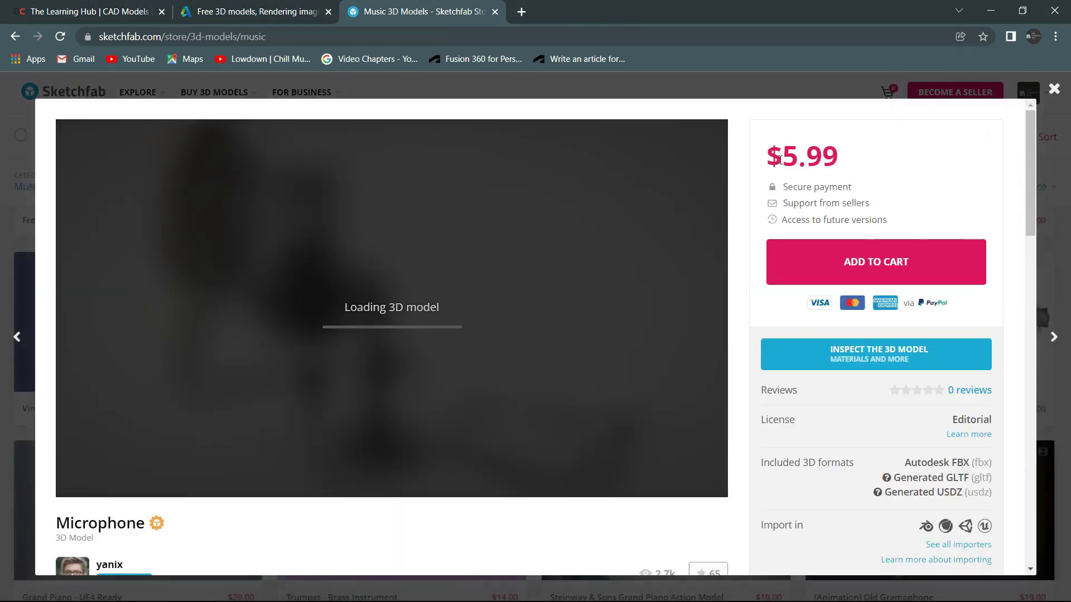
drag(768, 159, 844, 163)
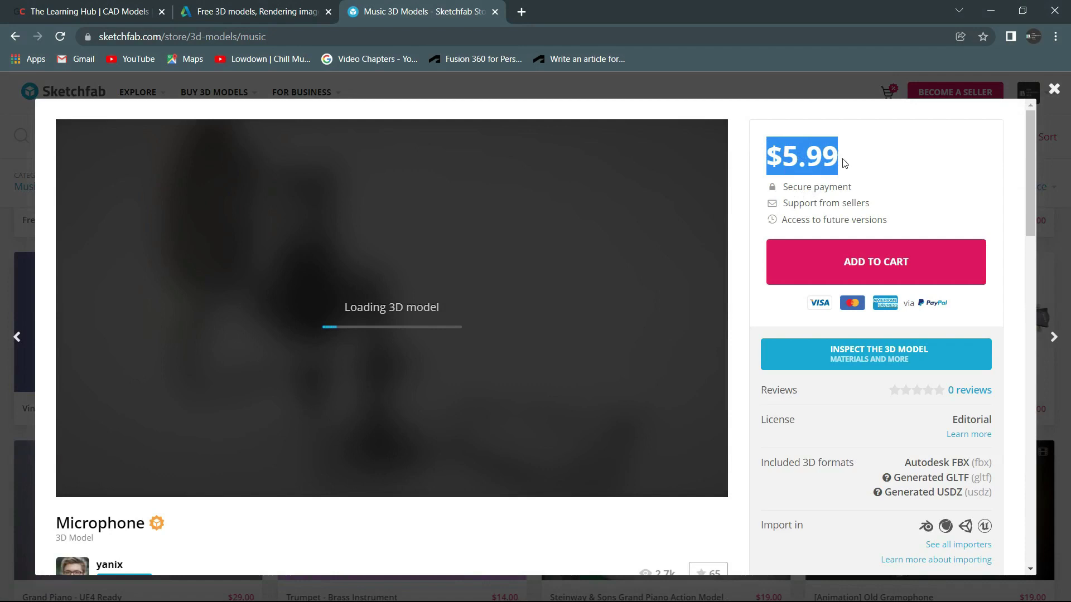
click(1042, 101)
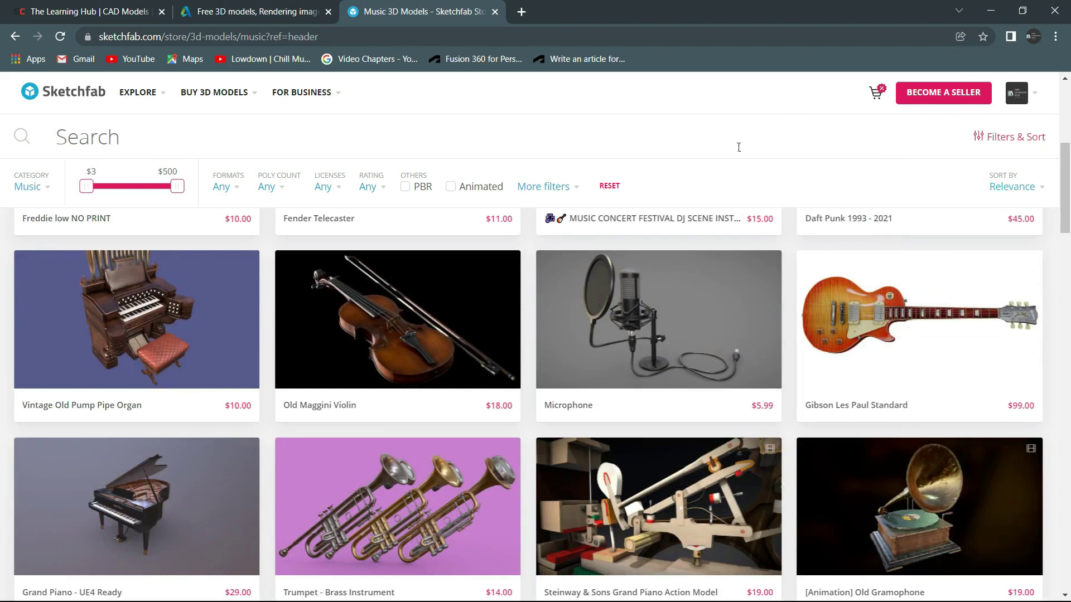
Step: Orbit the F logo design in Fusion 360 to an angled three-quarter view
key(alt+Tab)
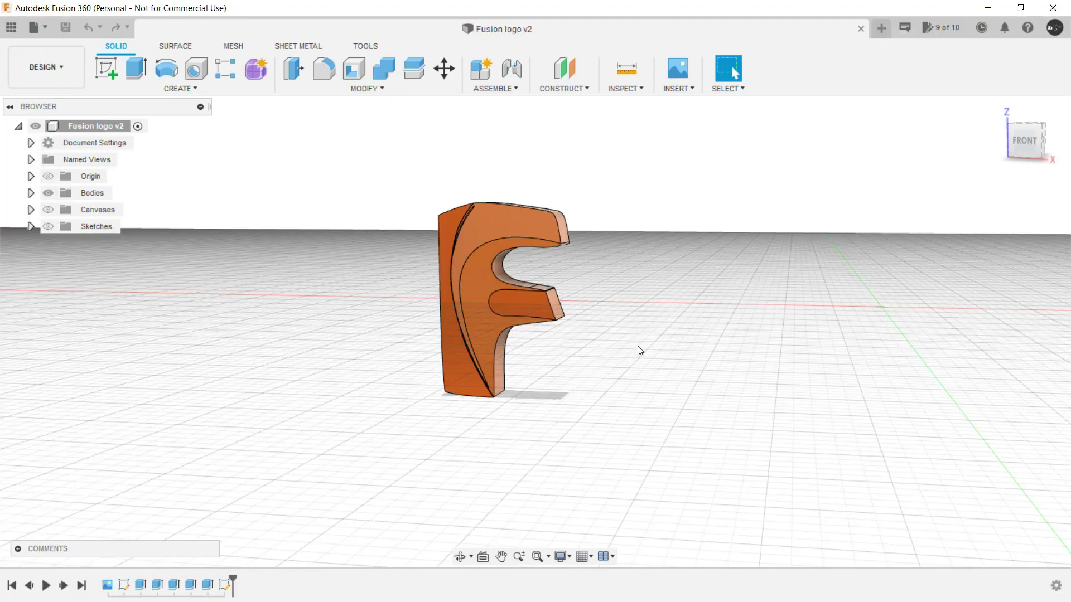
mouse_move(638, 351)
mouse_down()
mouse_move(659, 359)
mouse_move(614, 370)
mouse_up()
key(Escape)
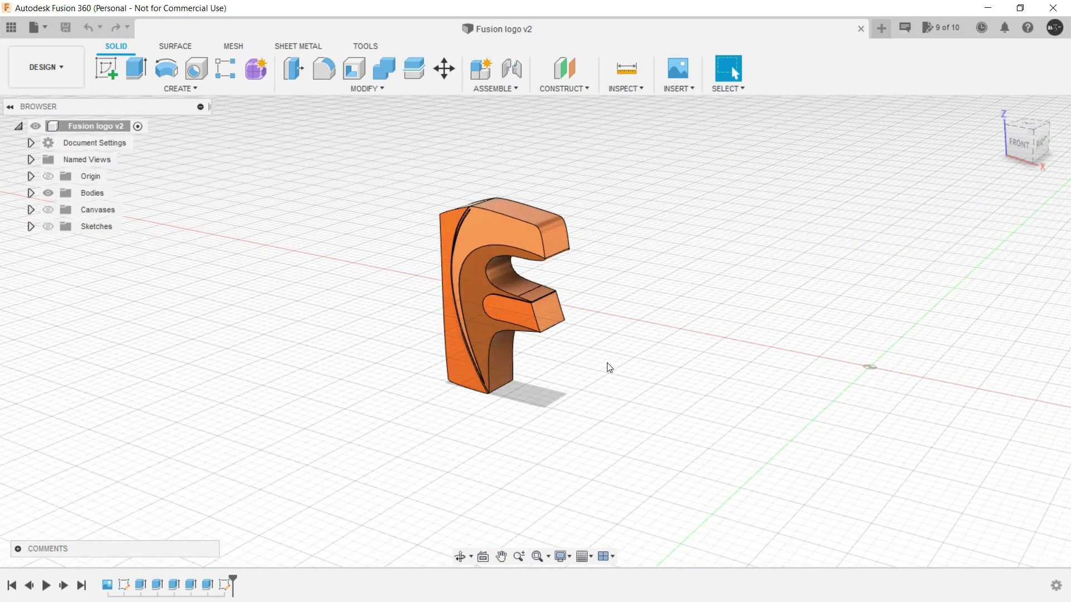